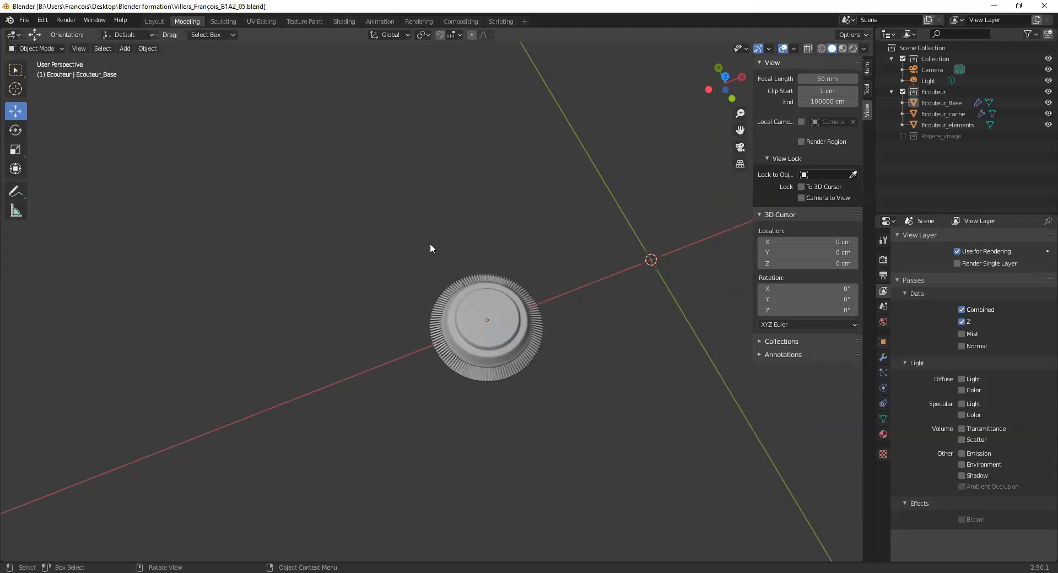
Set the viewport to the top orthographic view, centred on the headphone model.
{"action": "middle_click_drag", "start_coordinate": [561, 346], "coordinate": [548, 283]}
{"action": "scroll", "coordinate": [544, 314], "scroll_direction": "up", "scroll_amount": 3}
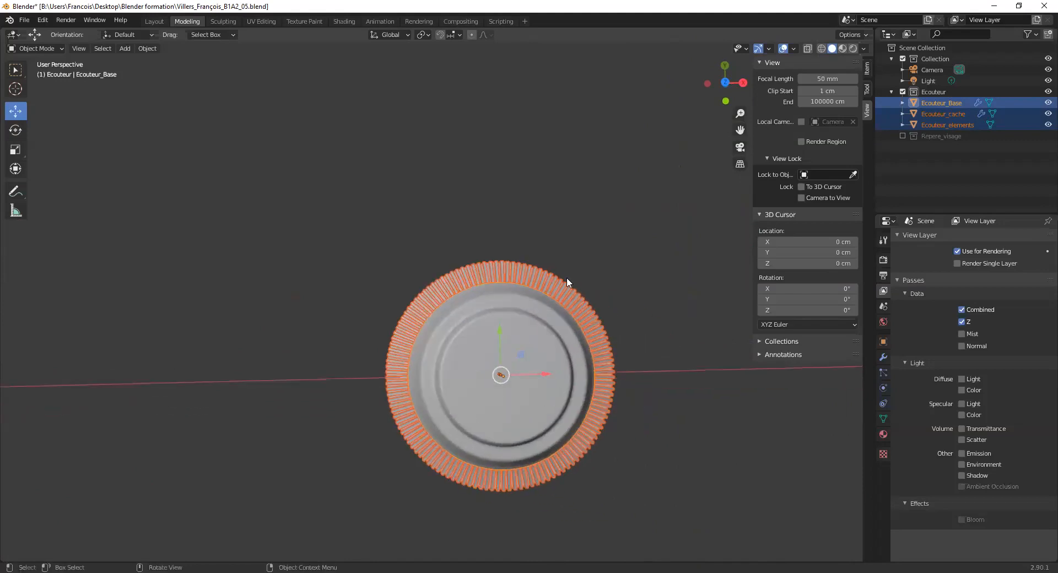
{"action": "middle_click_drag", "start_coordinate": [598, 296], "coordinate": [468, 288]}
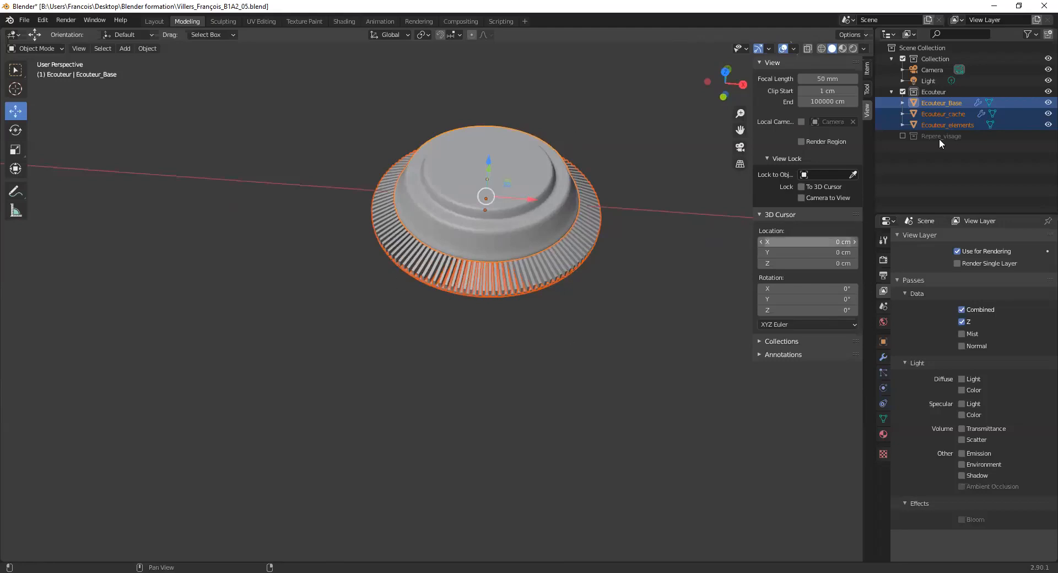
{"action": "middle_click_drag", "start_coordinate": [495, 266], "coordinate": [506, 333]}
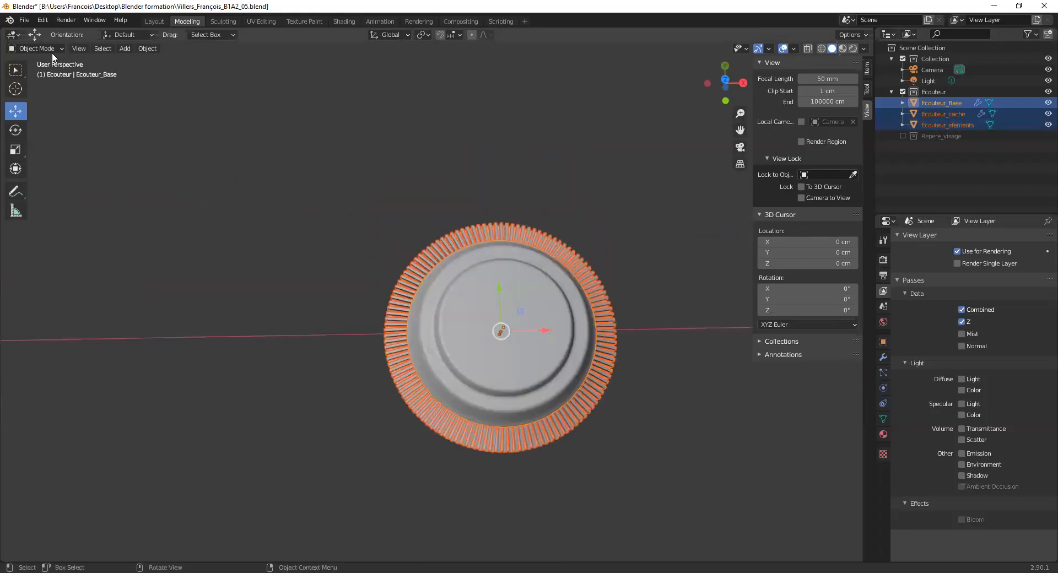
{"action": "left_click", "coordinate": [84, 51]}
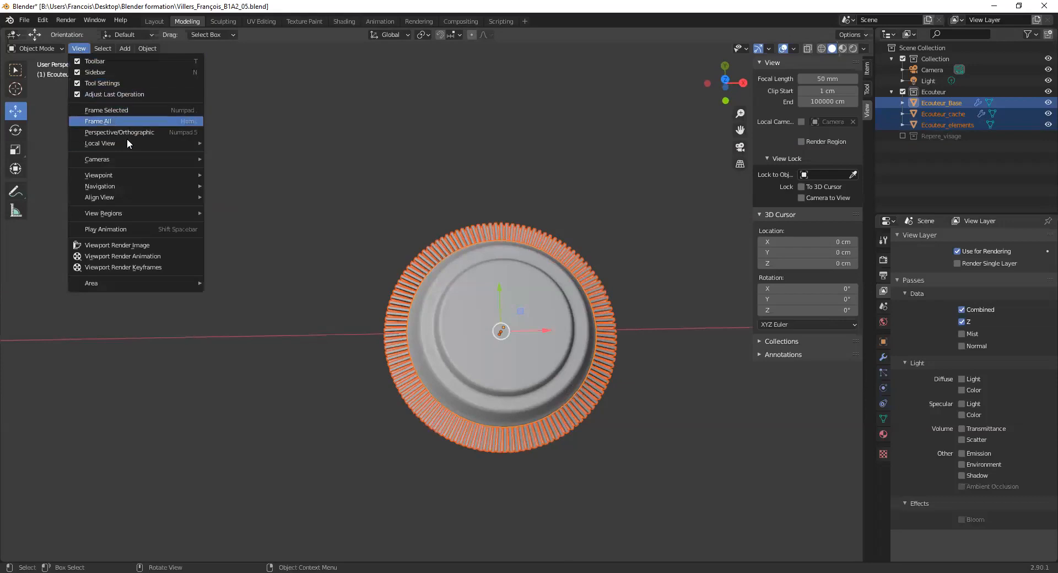
{"action": "mouse_move", "coordinate": [124, 175]}
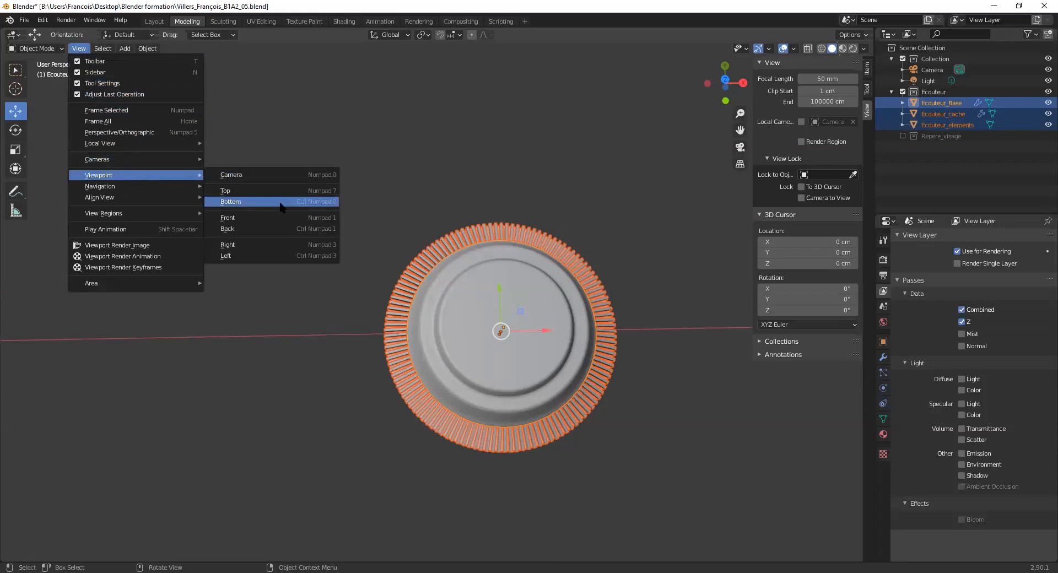
{"action": "left_click", "coordinate": [311, 189]}
{"action": "scroll", "coordinate": [557, 237], "scroll_direction": "up", "scroll_amount": 4}
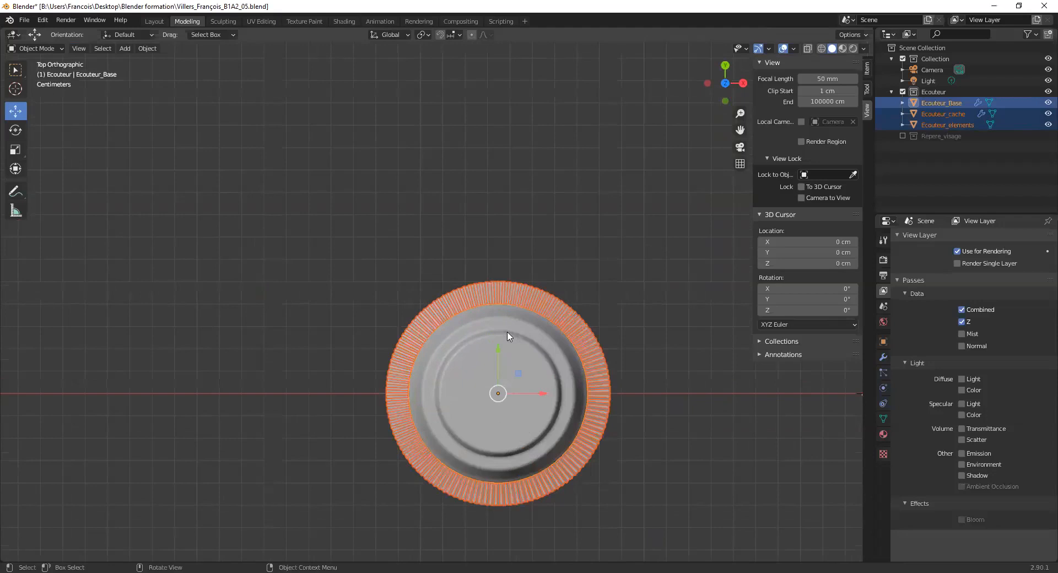
Select the Ecouteur_elements object and enter Edit Mode with the plain selection tool active.
{"action": "left_click", "coordinate": [944, 114]}
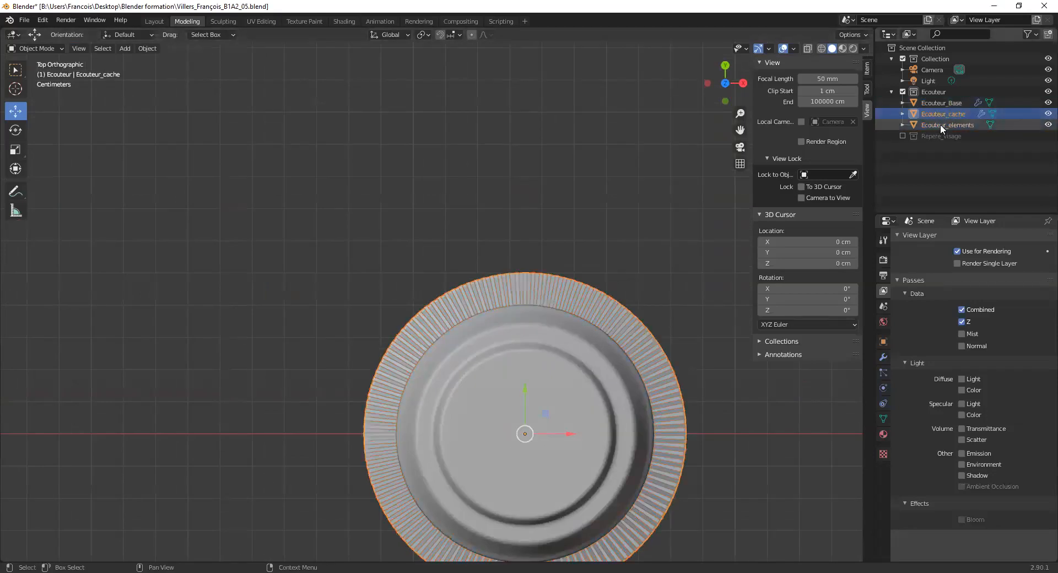
{"action": "left_click", "coordinate": [924, 127]}
{"action": "middle_click_drag", "start_coordinate": [606, 283], "coordinate": [558, 204], "text": "shift"}
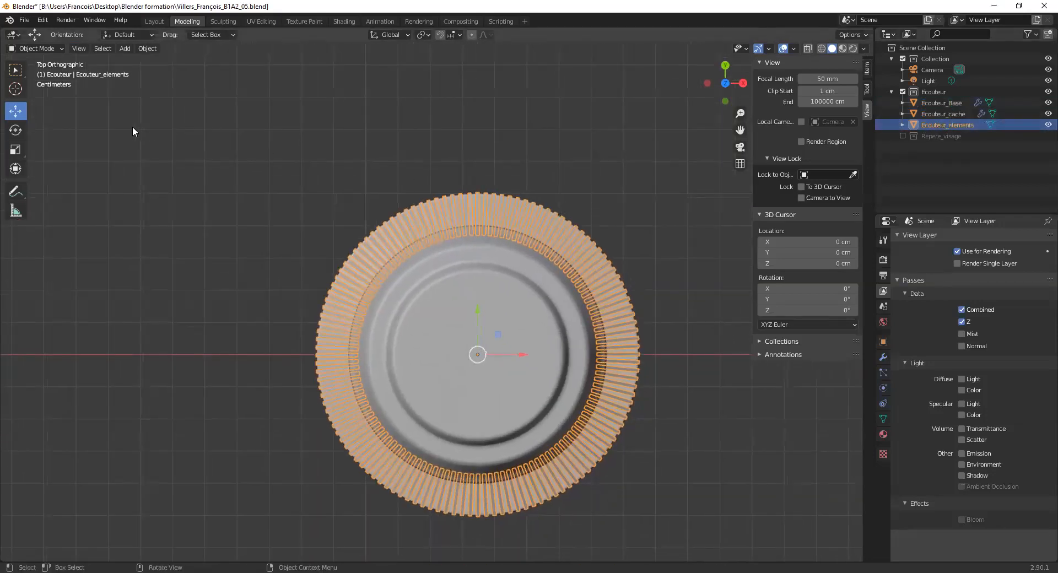
{"action": "left_click", "coordinate": [17, 67]}
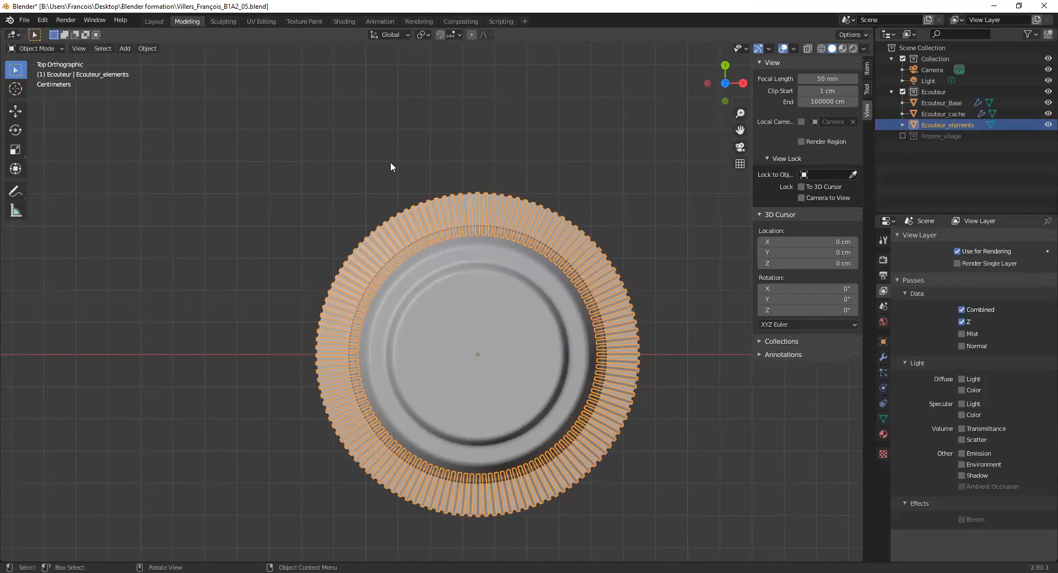
{"action": "left_click", "coordinate": [51, 49]}
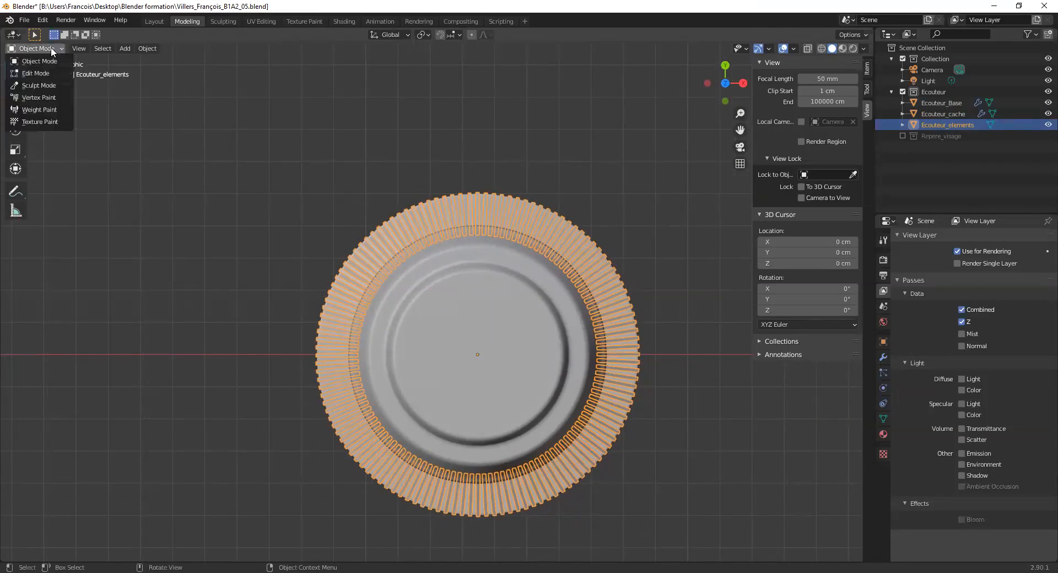
{"action": "left_click", "coordinate": [44, 75]}
In wireframe shading, box-select the outer end vertices of the radial fins all the way around the ring.
{"action": "left_click_drag", "start_coordinate": [396, 151], "coordinate": [526, 212]}
{"action": "left_click_drag", "start_coordinate": [509, 158], "coordinate": [559, 218], "text": "shift"}
{"action": "key", "text": "shift+z"}
{"action": "left_click_drag", "start_coordinate": [373, 153], "coordinate": [447, 212], "text": "shift"}
{"action": "left_click_drag", "start_coordinate": [423, 177], "coordinate": [366, 221], "text": "shift"}
{"action": "left_click_drag", "start_coordinate": [323, 194], "coordinate": [390, 271], "text": "shift"}
{"action": "left_click_drag", "start_coordinate": [344, 234], "coordinate": [368, 278], "text": "shift"}
{"action": "left_click_drag", "start_coordinate": [329, 243], "coordinate": [339, 322], "text": "shift"}
{"action": "left_click_drag", "start_coordinate": [302, 287], "coordinate": [336, 393], "text": "shift"}
{"action": "left_click_drag", "start_coordinate": [292, 341], "coordinate": [337, 449], "text": "shift"}
{"action": "left_click_drag", "start_coordinate": [321, 410], "coordinate": [420, 517], "text": "shift"}
{"action": "left_click_drag", "start_coordinate": [395, 477], "coordinate": [599, 476], "text": "shift"}
{"action": "left_click_drag", "start_coordinate": [550, 504], "coordinate": [604, 459], "text": "shift"}
{"action": "left_click_drag", "start_coordinate": [671, 357], "coordinate": [615, 456], "text": "shift"}
{"action": "left_click_drag", "start_coordinate": [628, 282], "coordinate": [654, 363], "text": "shift"}
{"action": "left_click_drag", "start_coordinate": [608, 254], "coordinate": [645, 318], "text": "shift"}
{"action": "left_click_drag", "start_coordinate": [572, 226], "coordinate": [616, 259], "text": "shift"}
{"action": "left_click_drag", "start_coordinate": [543, 197], "coordinate": [619, 274], "text": "shift"}
{"action": "mouse_move", "coordinate": [602, 433]}
{"action": "left_mouse_down", "text": "shift"}
{"action": "mouse_move", "coordinate": [630, 461]}
{"action": "mouse_move", "coordinate": [625, 439]}
{"action": "mouse_move", "coordinate": [629, 489]}
{"action": "mouse_move", "coordinate": [641, 487]}
{"action": "left_mouse_up", "text": "shift"}
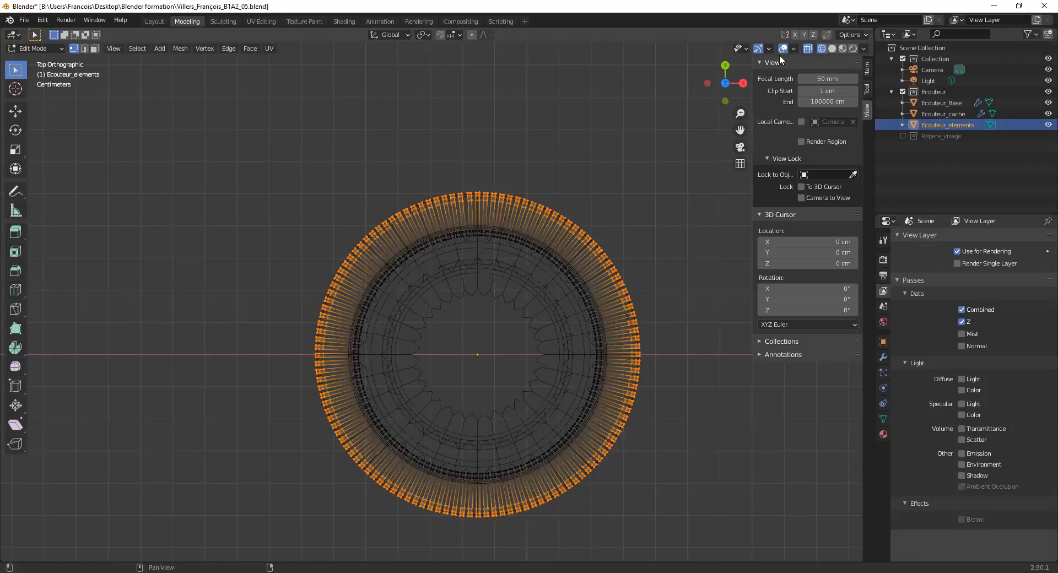
Enable the scene statistics overlay and add missed outer fin vertices along the ring's upper-left arc to the selection.
{"action": "left_click", "coordinate": [793, 49]}
{"action": "left_click", "coordinate": [726, 138]}
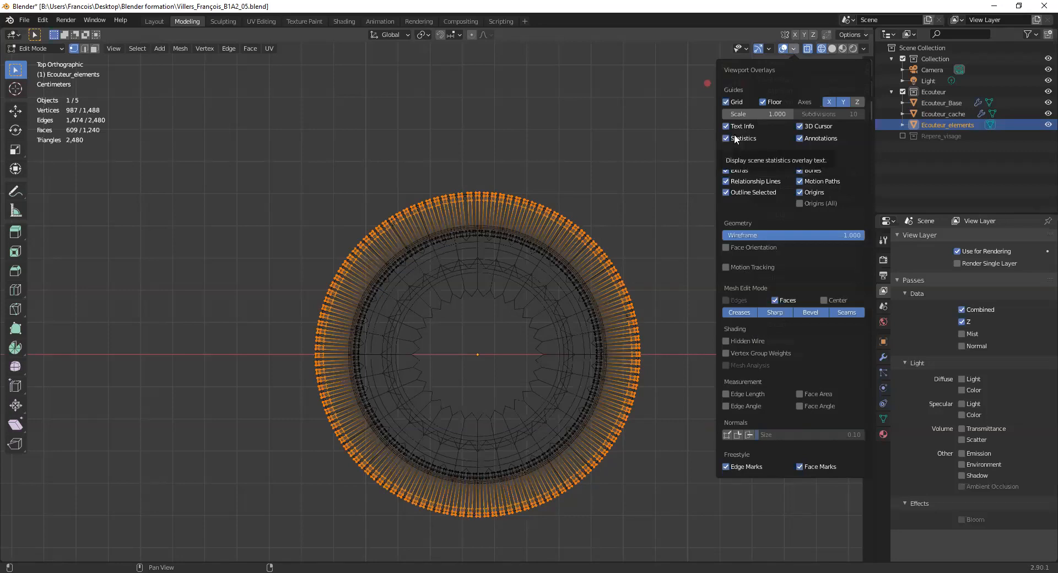
{"action": "scroll", "coordinate": [468, 189], "scroll_direction": "up", "scroll_amount": 4}
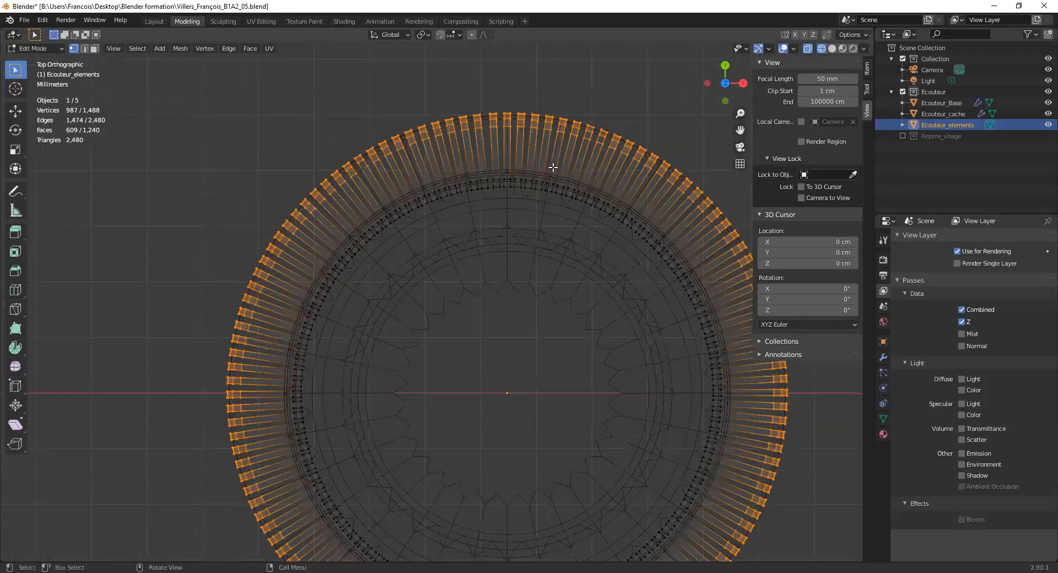
{"action": "middle_click_drag", "start_coordinate": [517, 120], "coordinate": [498, 169], "text": "shift"}
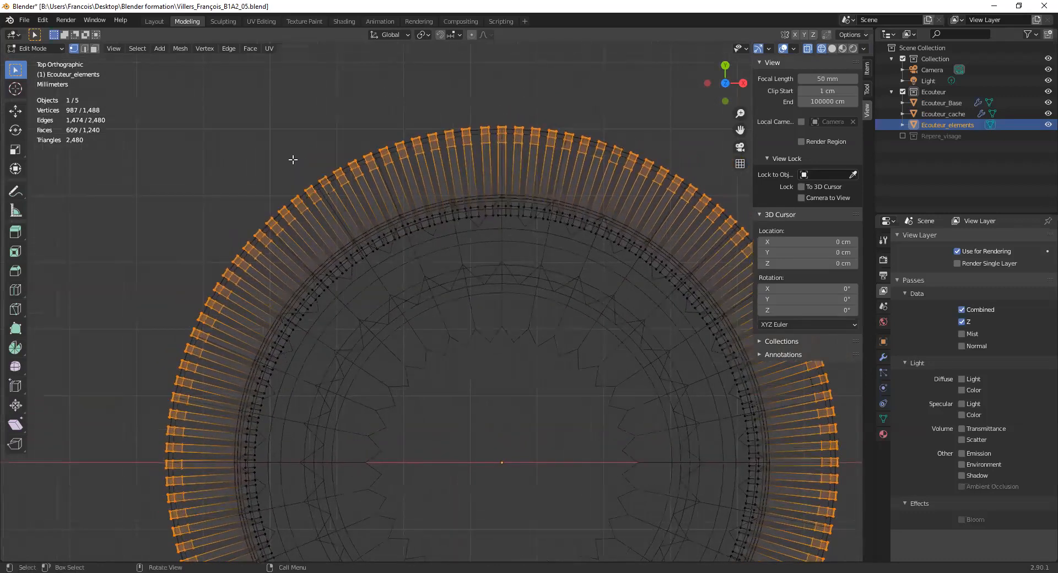
{"action": "left_click_drag", "start_coordinate": [308, 164], "coordinate": [331, 195], "text": "shift"}
{"action": "left_click_drag", "start_coordinate": [236, 201], "coordinate": [275, 251], "text": "shift"}
{"action": "left_click_drag", "start_coordinate": [210, 240], "coordinate": [255, 290], "text": "shift"}
Extend the vertex selection over the outer fin ends along the ring's upper and left arcs.
{"action": "middle_click_drag", "start_coordinate": [215, 398], "coordinate": [133, 71], "text": "shift"}
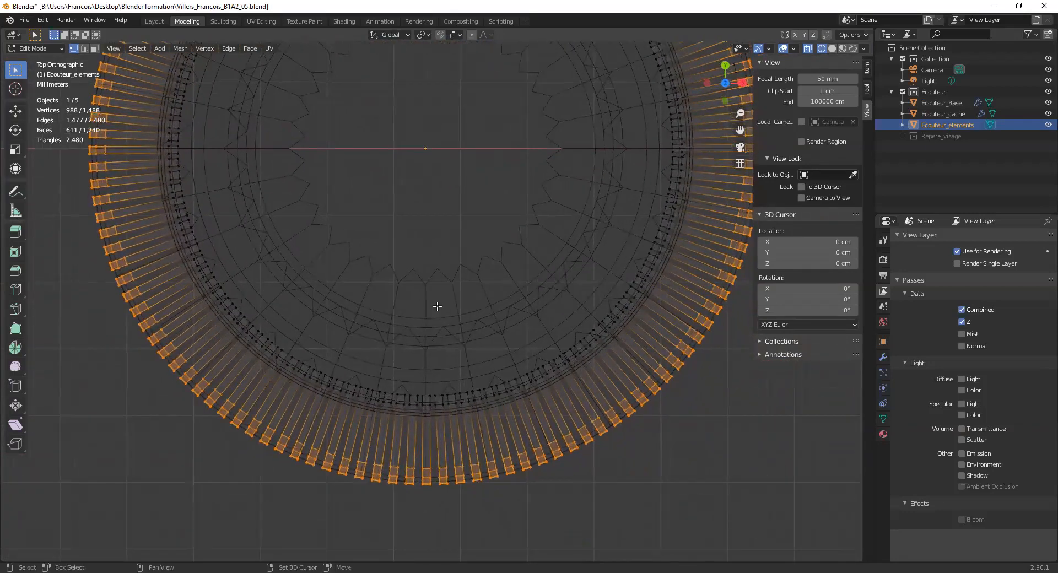
{"action": "middle_click_drag", "start_coordinate": [621, 397], "coordinate": [523, 497], "text": "shift"}
{"action": "middle_click_drag", "start_coordinate": [611, 280], "coordinate": [581, 397], "text": "shift"}
{"action": "middle_click_drag", "start_coordinate": [592, 222], "coordinate": [616, 296], "text": "shift"}
{"action": "left_click_drag", "start_coordinate": [479, 113], "coordinate": [542, 185], "text": "shift"}
{"action": "left_click_drag", "start_coordinate": [351, 71], "coordinate": [396, 111], "text": "shift"}
{"action": "left_click_drag", "start_coordinate": [243, 67], "coordinate": [289, 111], "text": "shift"}
{"action": "left_click_drag", "start_coordinate": [177, 97], "coordinate": [255, 160], "text": "shift"}
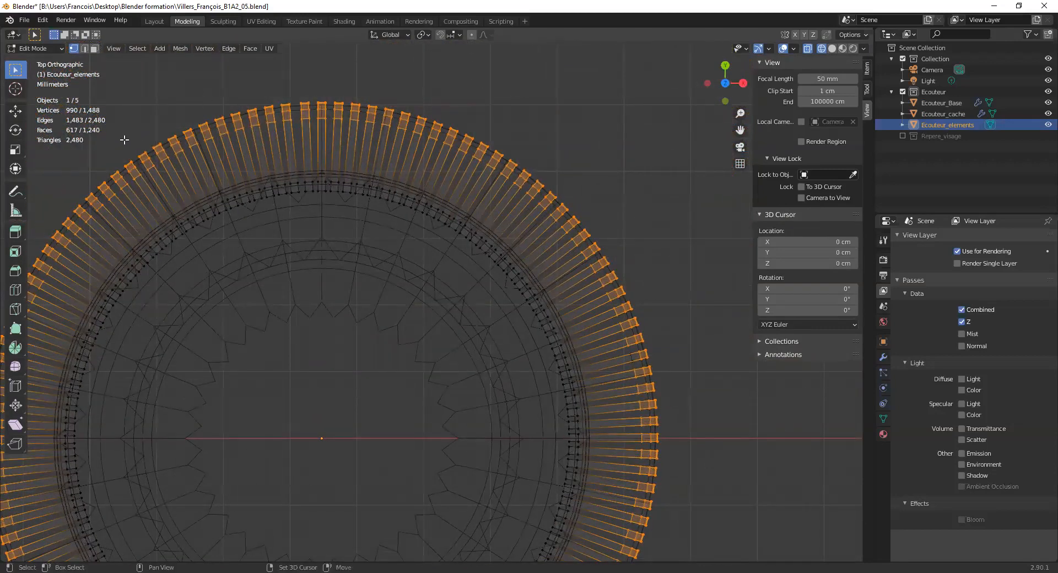
{"action": "left_click_drag", "start_coordinate": [77, 164], "coordinate": [125, 220], "text": "shift"}
{"action": "middle_click_drag", "start_coordinate": [113, 226], "coordinate": [246, 146], "text": "shift"}
{"action": "left_click_drag", "start_coordinate": [158, 100], "coordinate": [229, 170], "text": "shift"}
{"action": "left_click_drag", "start_coordinate": [141, 136], "coordinate": [196, 215], "text": "shift"}
{"action": "left_click_drag", "start_coordinate": [119, 196], "coordinate": [177, 297], "text": "shift"}
{"action": "left_click_drag", "start_coordinate": [113, 269], "coordinate": [128, 427], "text": "shift"}
{"action": "left_click_drag", "start_coordinate": [91, 367], "coordinate": [153, 480], "text": "shift"}
{"action": "middle_click_drag", "start_coordinate": [166, 456], "coordinate": [207, 357]}
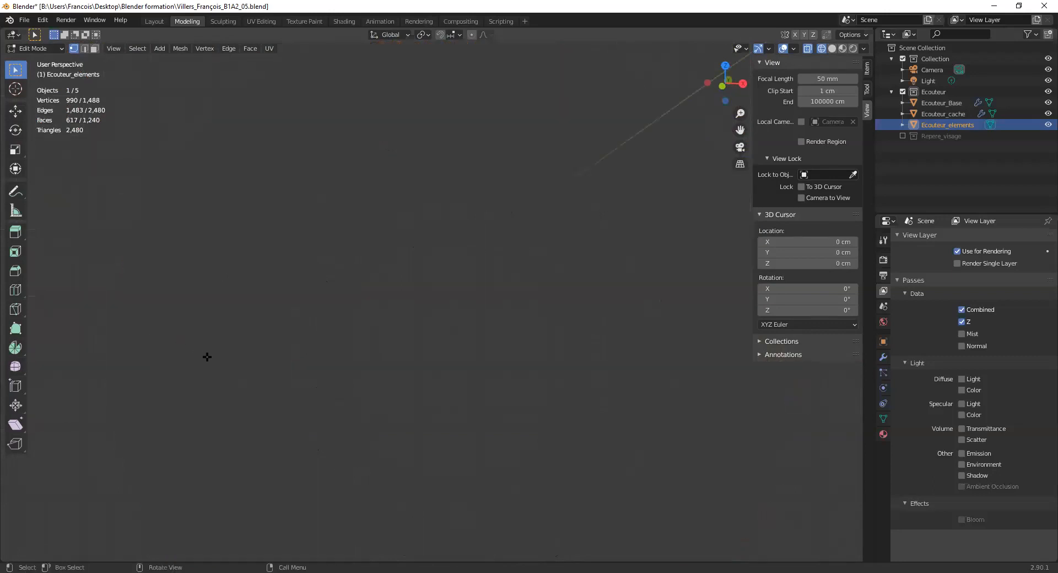
{"action": "left_click", "coordinate": [118, 48]}
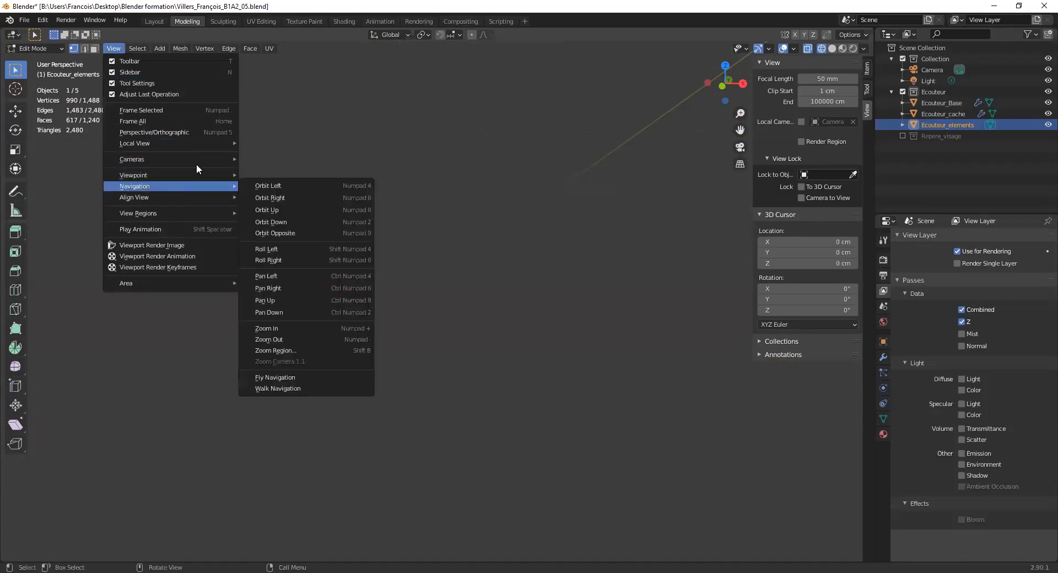
{"action": "key", "text": "KP_7"}
{"action": "scroll", "coordinate": [492, 229], "scroll_direction": "down", "scroll_amount": 3}
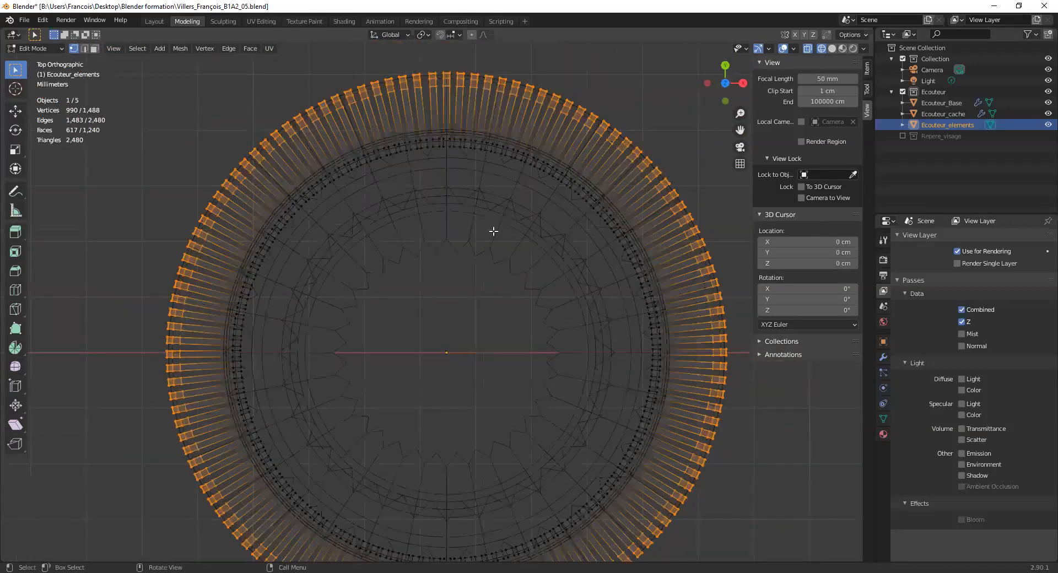
{"action": "left_click_drag", "start_coordinate": [187, 223], "coordinate": [245, 309]}
{"action": "middle_click_drag", "start_coordinate": [306, 354], "coordinate": [277, 239], "text": "shift"}
{"action": "left_click_drag", "start_coordinate": [168, 275], "coordinate": [220, 348], "text": "shift"}
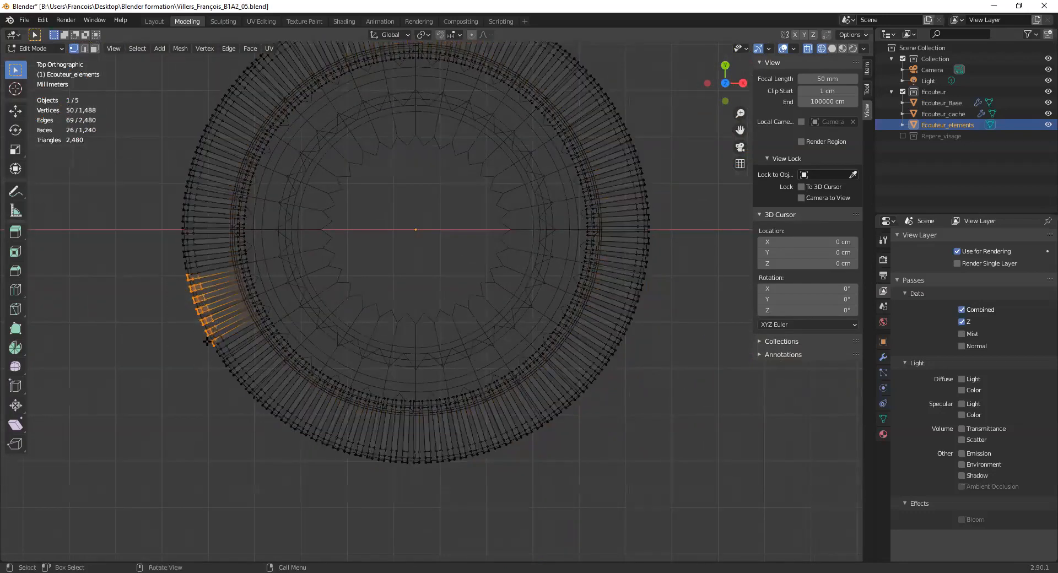
{"action": "key", "text": "ctrl+z"}
Add the remaining outer fin vertices along the ring's lower and right arcs to complete the selection.
{"action": "left_click_drag", "start_coordinate": [180, 292], "coordinate": [232, 375], "text": "shift"}
{"action": "left_click_drag", "start_coordinate": [193, 315], "coordinate": [295, 456], "text": "shift"}
{"action": "mouse_move", "coordinate": [276, 399]}
{"action": "left_mouse_down", "text": "shift"}
{"action": "mouse_move", "coordinate": [350, 463]}
{"action": "mouse_move", "coordinate": [335, 456]}
{"action": "left_mouse_up", "text": "shift"}
{"action": "left_click_drag", "start_coordinate": [322, 421], "coordinate": [432, 481], "text": "shift"}
{"action": "left_click_drag", "start_coordinate": [392, 432], "coordinate": [458, 472], "text": "shift"}
{"action": "left_click_drag", "start_coordinate": [436, 426], "coordinate": [543, 476], "text": "shift"}
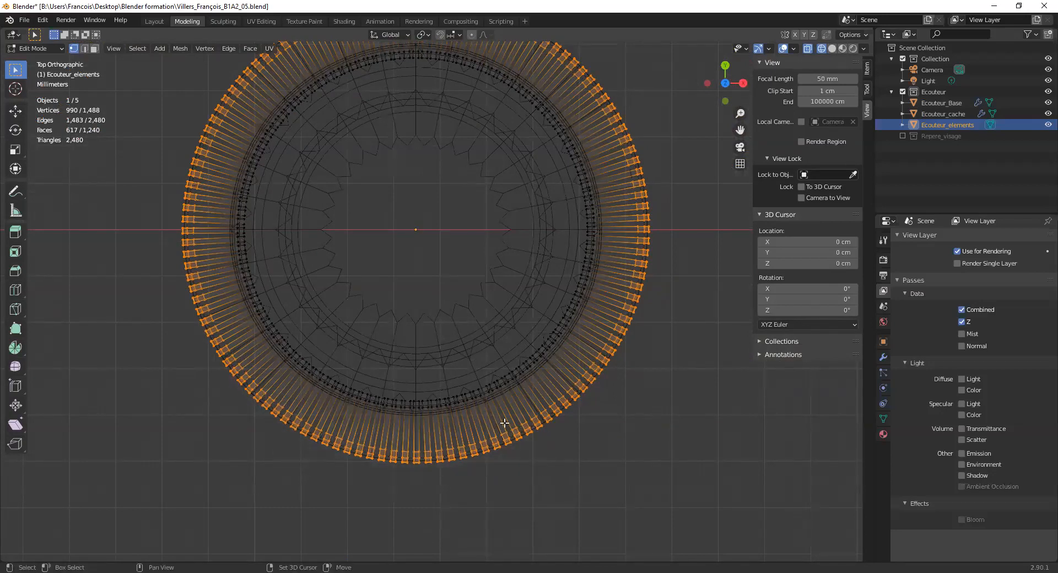
{"action": "left_click_drag", "start_coordinate": [540, 408], "coordinate": [609, 444], "text": "shift"}
{"action": "left_click_drag", "start_coordinate": [636, 198], "coordinate": [689, 357], "text": "shift"}
{"action": "left_click_drag", "start_coordinate": [606, 104], "coordinate": [661, 188], "text": "shift"}
{"action": "middle_click_drag", "start_coordinate": [689, 146], "coordinate": [701, 228], "text": "shift"}
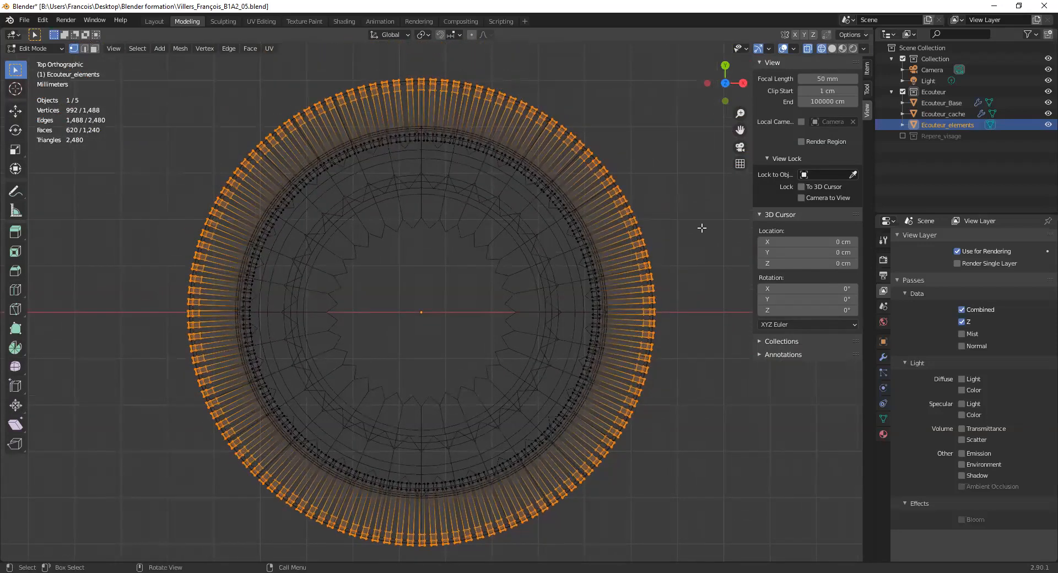
Return to solid shading and scale the selected outer fin ends outward, well beyond the base.
{"action": "left_click", "coordinate": [16, 150]}
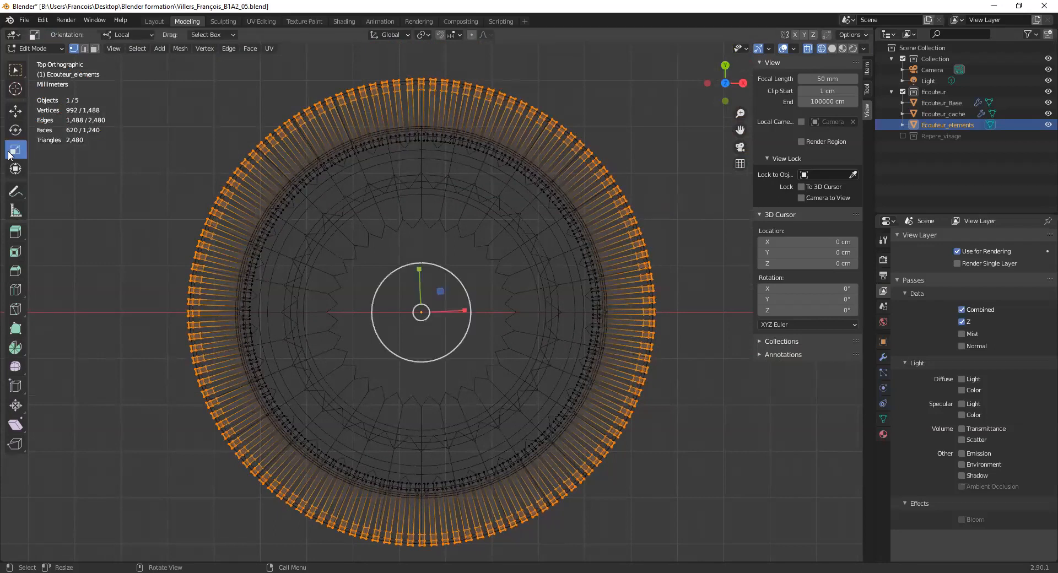
{"action": "key", "text": "shift+z"}
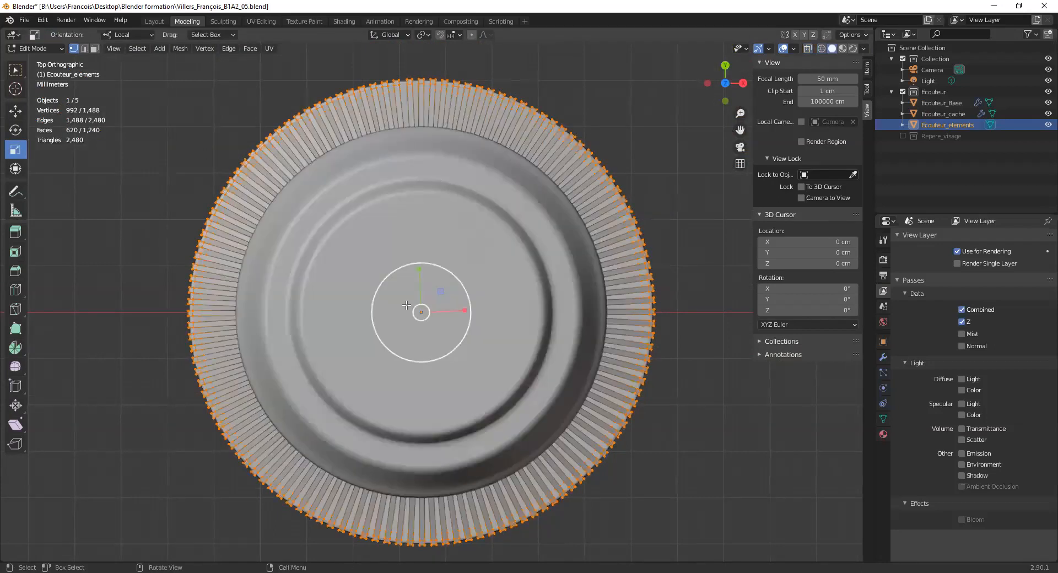
{"action": "scroll", "coordinate": [496, 281], "scroll_direction": "down", "scroll_amount": 3}
{"action": "left_click_drag", "start_coordinate": [466, 280], "coordinate": [501, 259]}
{"action": "middle_click_drag", "start_coordinate": [503, 257], "coordinate": [311, 246]}
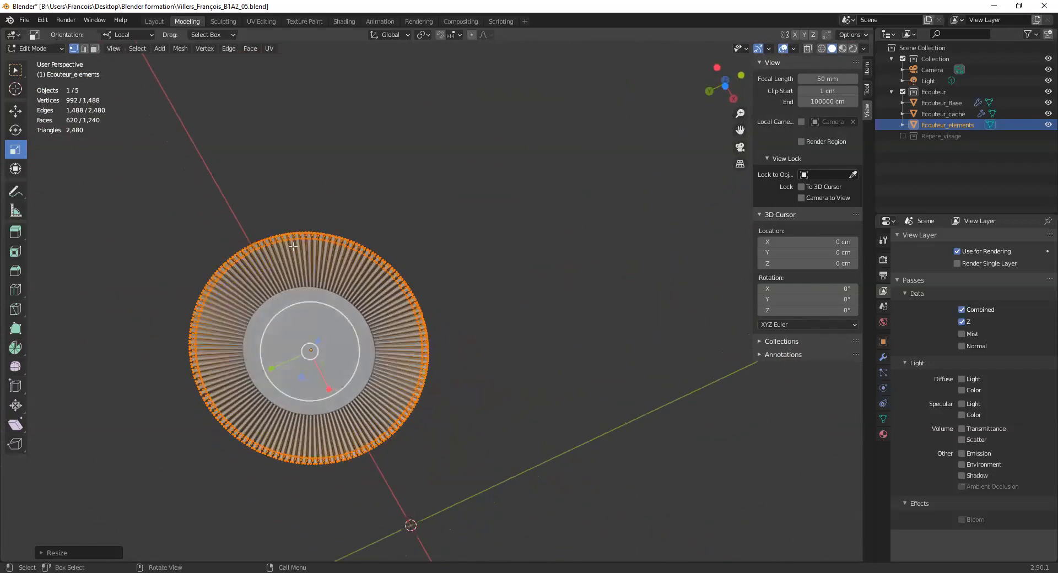
{"action": "middle_click_drag", "start_coordinate": [245, 362], "coordinate": [342, 325]}
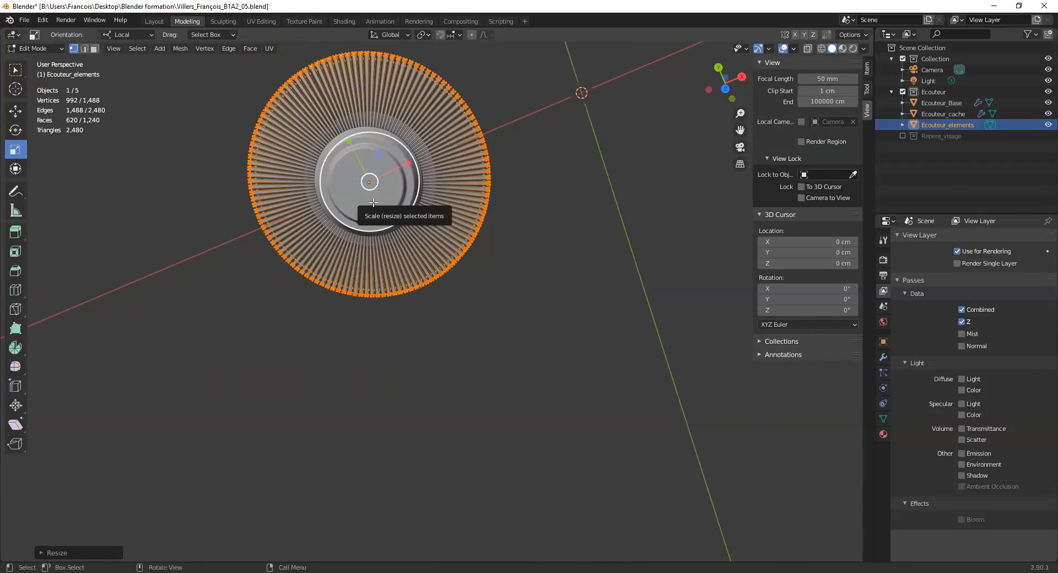
From the top view, scale the selected fin ends inward until the fins only slightly protrude beyond the base.
{"action": "key", "text": "KP_7"}
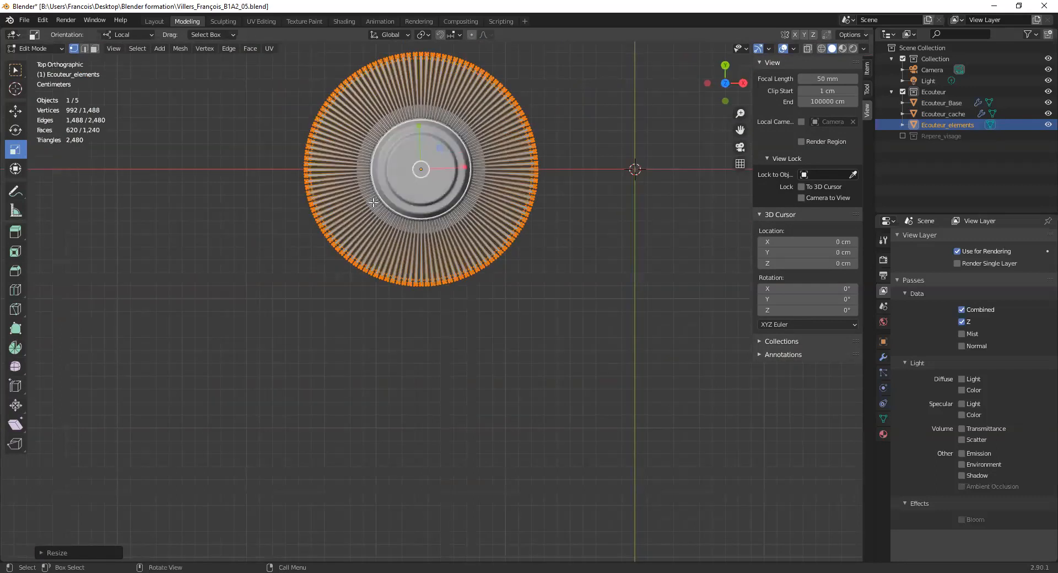
{"action": "middle_click_drag", "start_coordinate": [397, 160], "coordinate": [371, 311], "text": "shift"}
{"action": "scroll", "coordinate": [371, 312], "scroll_direction": "up", "scroll_amount": 5}
{"action": "left_click_drag", "start_coordinate": [363, 314], "coordinate": [352, 344]}
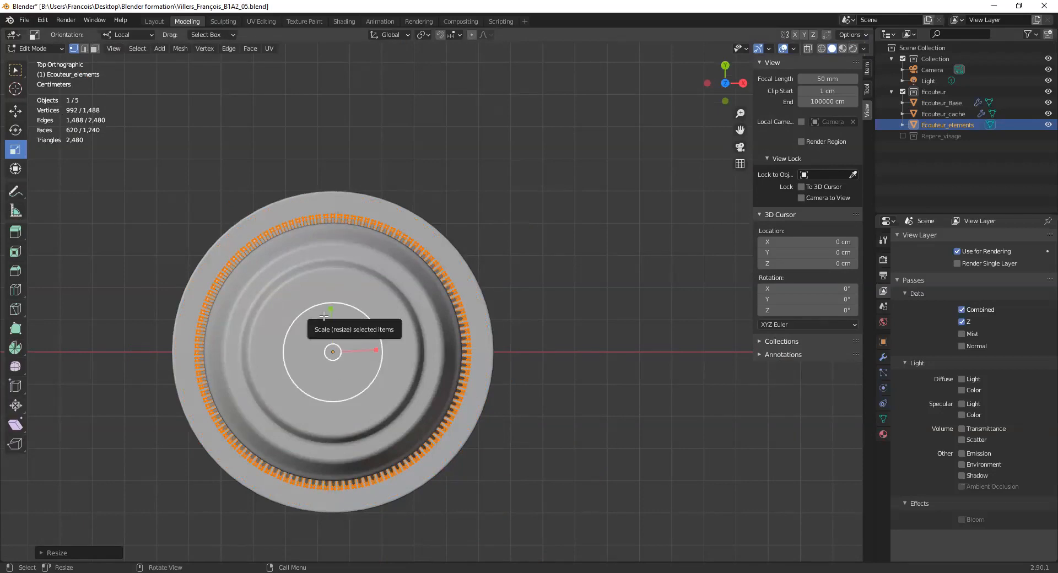
{"action": "scroll", "coordinate": [331, 324], "scroll_direction": "up", "scroll_amount": 2}
{"action": "middle_click_drag", "start_coordinate": [331, 323], "coordinate": [405, 314], "text": "shift"}
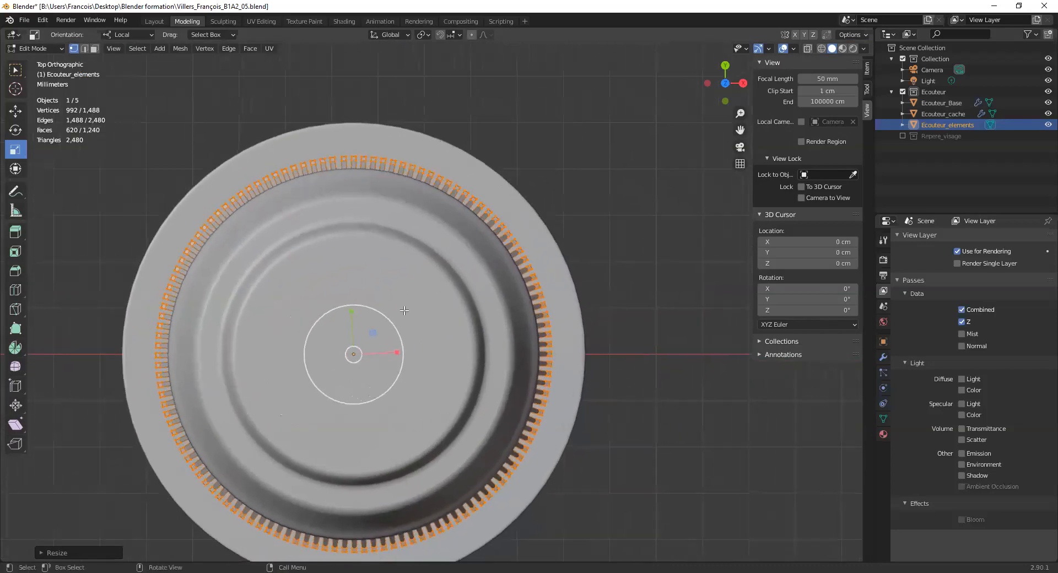
Return to Object Mode and scale Ecouteur_cache down so its rim sits just outside the shortened fins.
{"action": "left_click", "coordinate": [954, 102]}
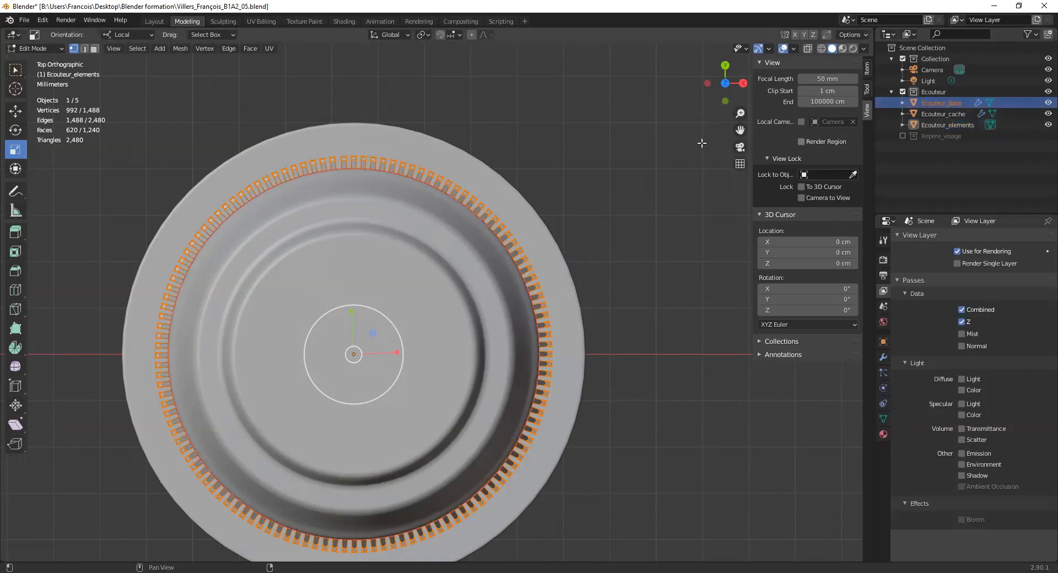
{"action": "left_click", "coordinate": [33, 49]}
{"action": "left_click", "coordinate": [33, 63]}
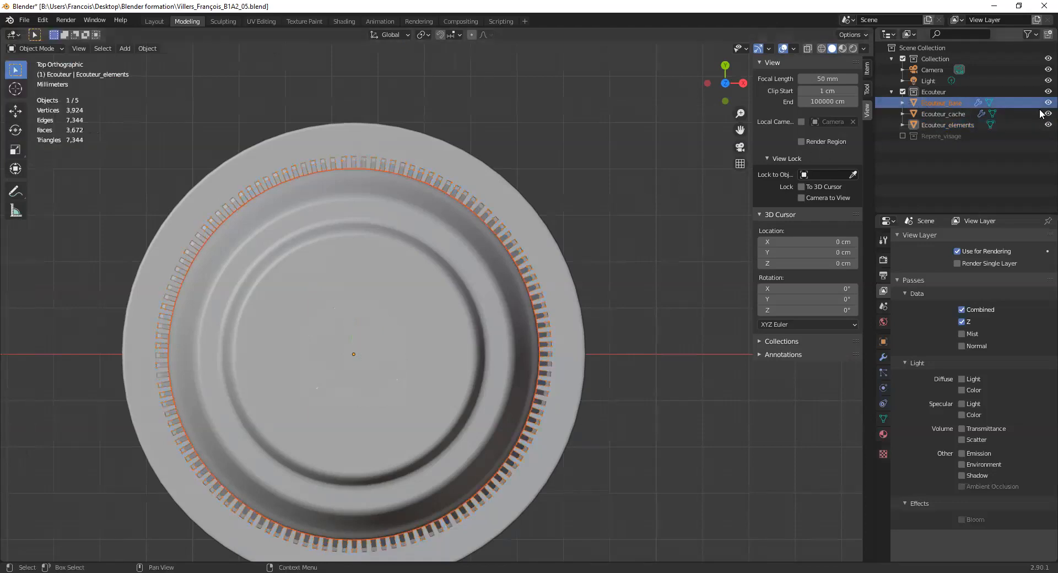
{"action": "left_click", "coordinate": [477, 166]}
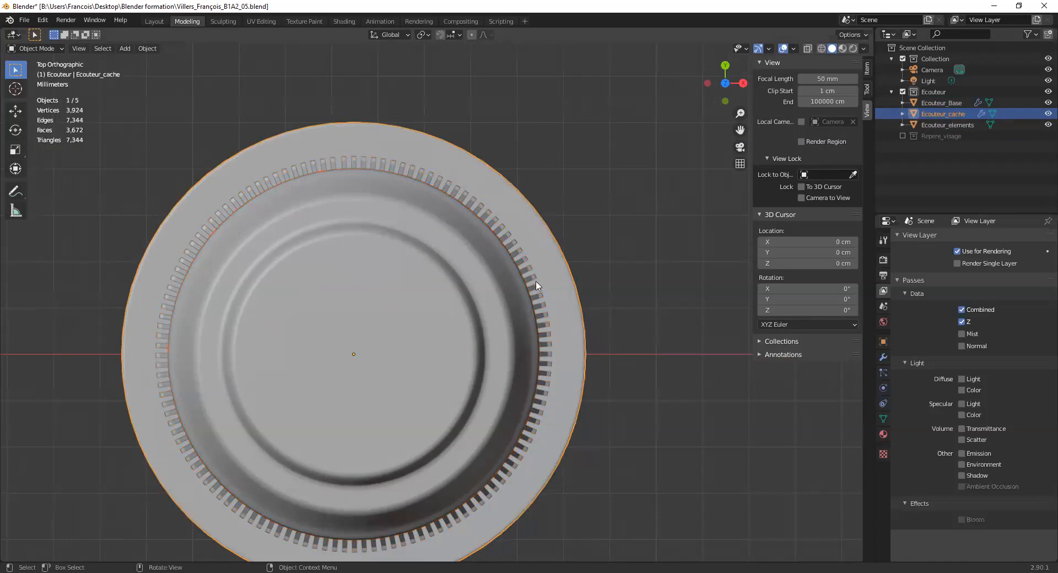
{"action": "left_click", "coordinate": [20, 149]}
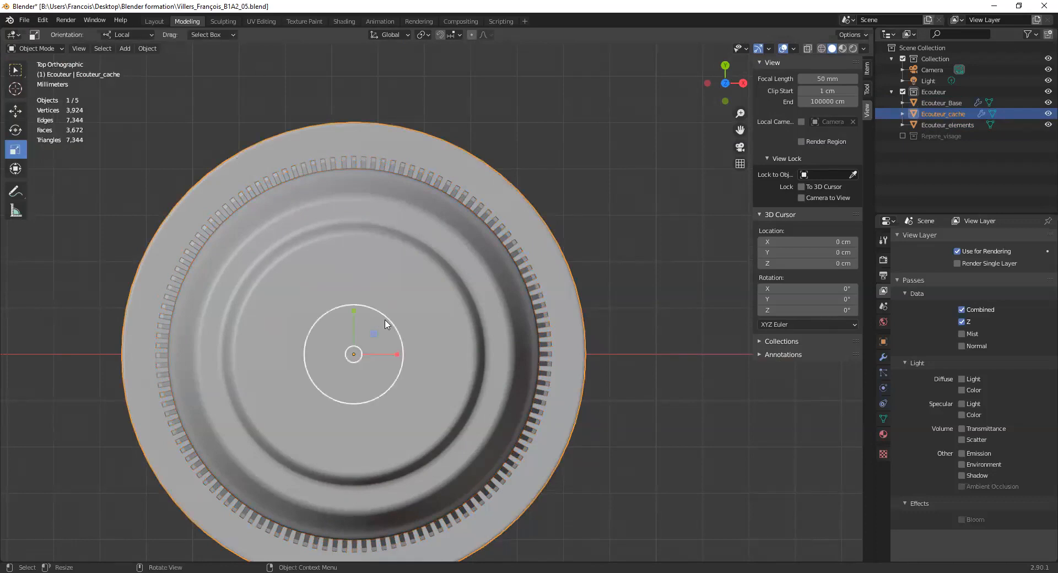
{"action": "left_click_drag", "start_coordinate": [388, 321], "coordinate": [381, 328]}
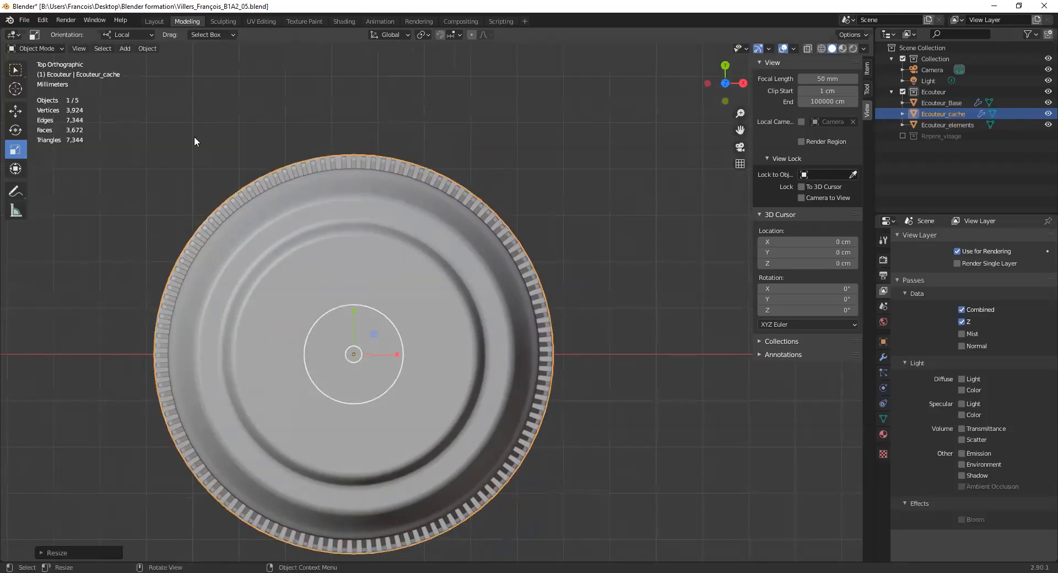
With the Measure tool, delete the old ruler extending sideways from the earpiece.
{"action": "left_click", "coordinate": [20, 213]}
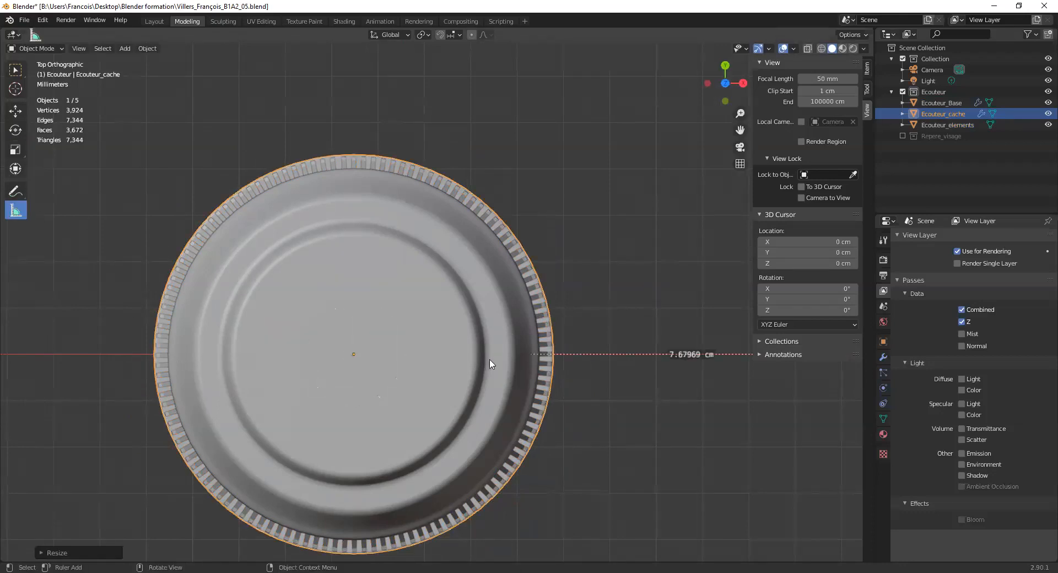
{"action": "middle_click_drag", "start_coordinate": [643, 343], "coordinate": [534, 341], "text": "shift"}
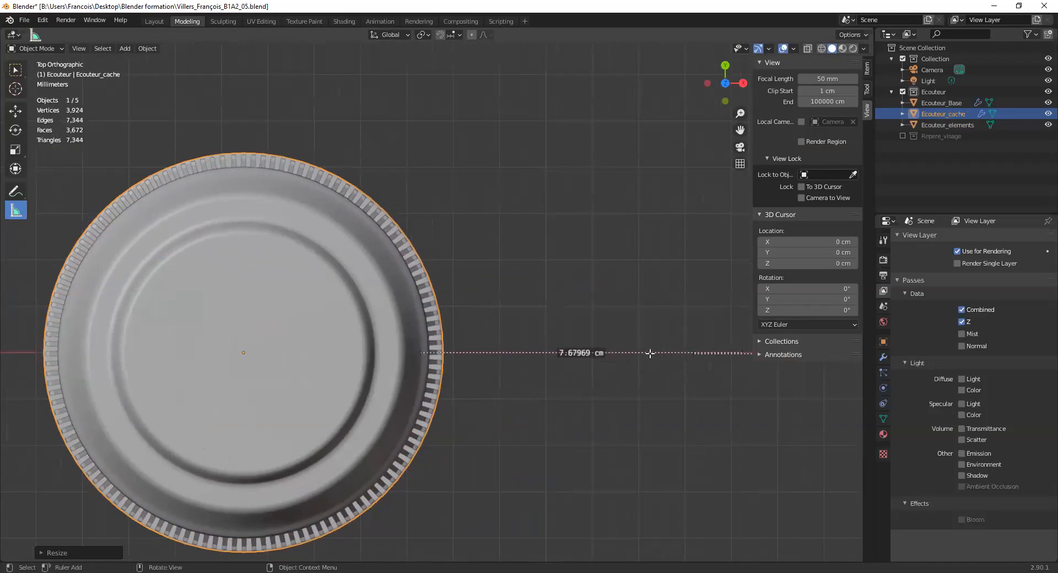
{"action": "left_click", "coordinate": [542, 353]}
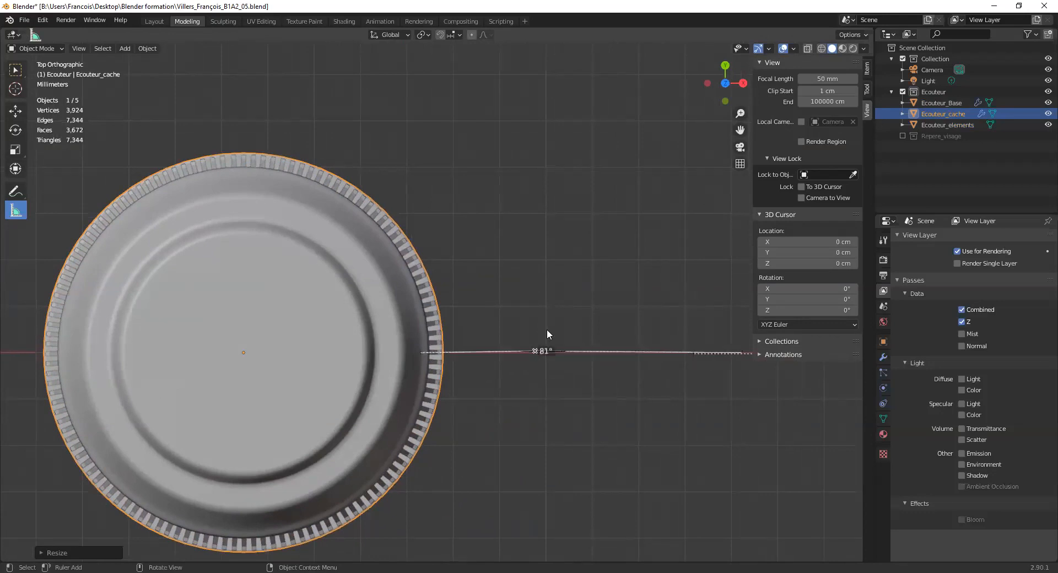
{"action": "left_click_drag", "start_coordinate": [546, 352], "coordinate": [546, 351]}
{"action": "key", "text": "ctrl+z"}
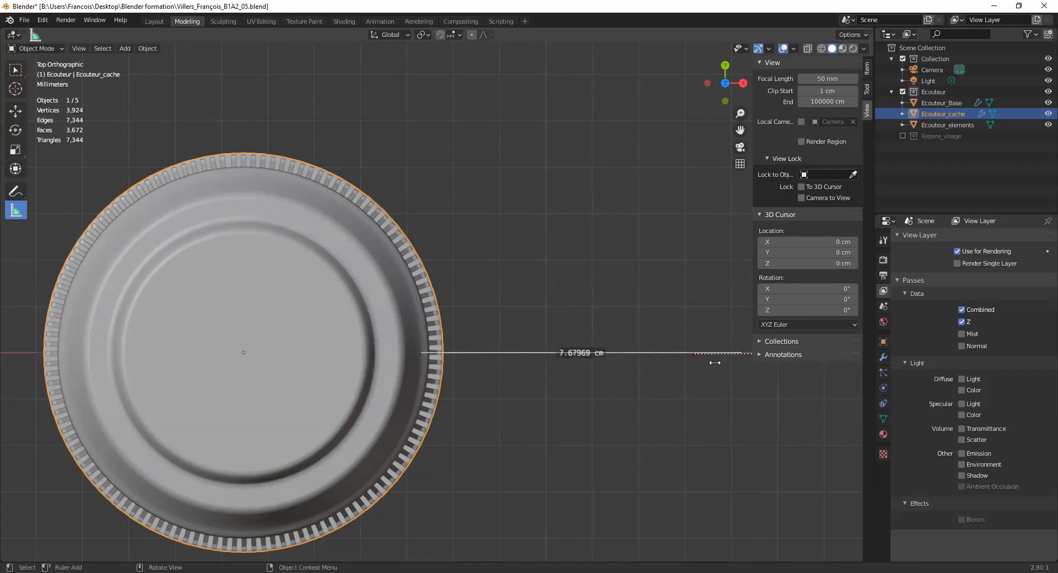
{"action": "middle_click_drag", "start_coordinate": [719, 361], "coordinate": [707, 373]}
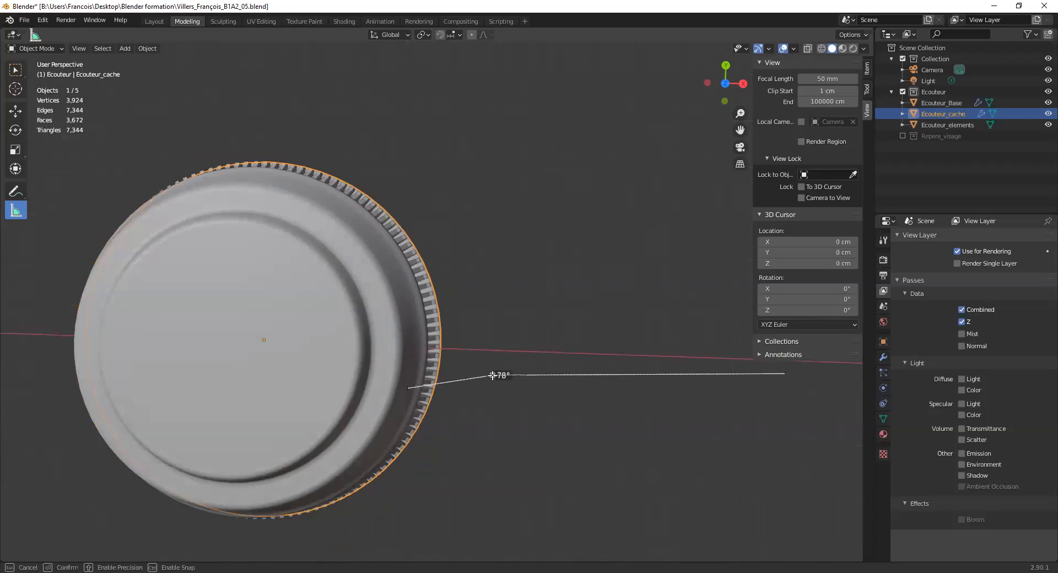
{"action": "left_click_drag", "start_coordinate": [410, 387], "coordinate": [482, 368]}
{"action": "key", "text": "x"}
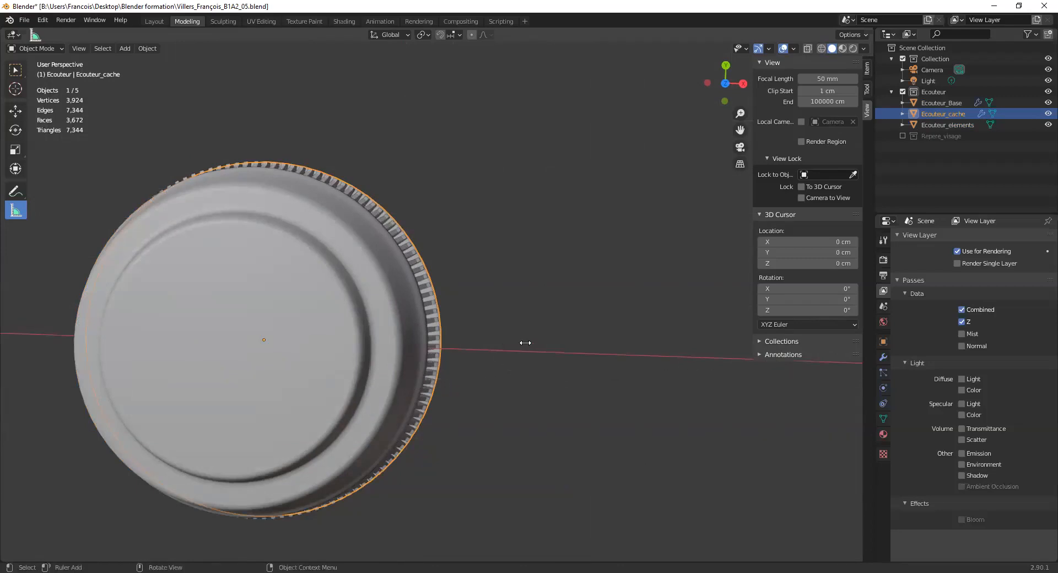
Measure the full diameter of the earpiece cover from the top view.
{"action": "key", "text": "KP_7"}
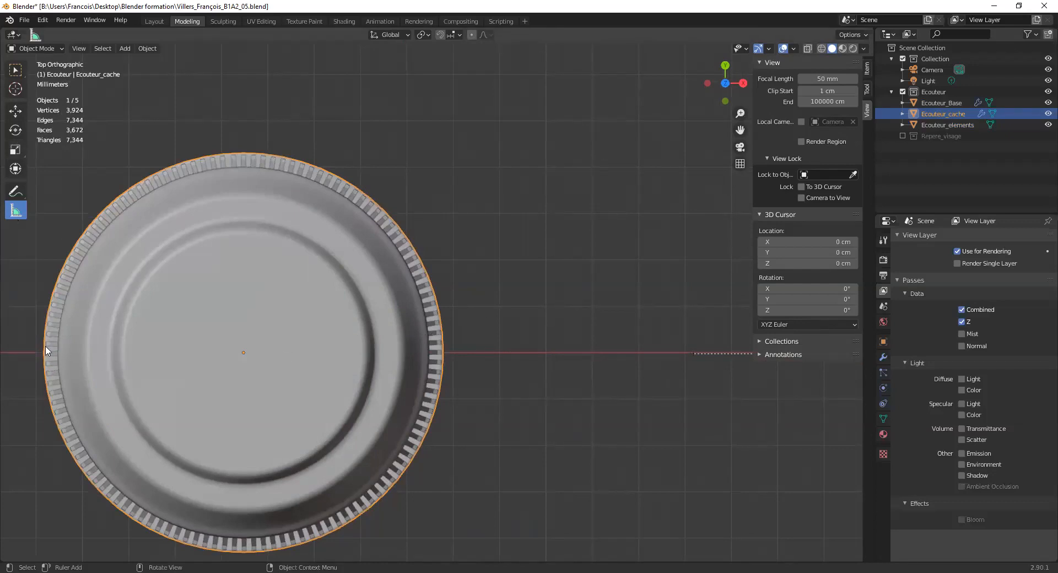
{"action": "left_click_drag", "start_coordinate": [44, 353], "coordinate": [441, 357]}
{"action": "scroll", "coordinate": [432, 357], "scroll_direction": "down", "scroll_amount": 4}
{"action": "scroll", "coordinate": [341, 309], "scroll_direction": "up", "scroll_amount": 3}
{"action": "scroll", "coordinate": [419, 300], "scroll_direction": "up", "scroll_amount": 2}
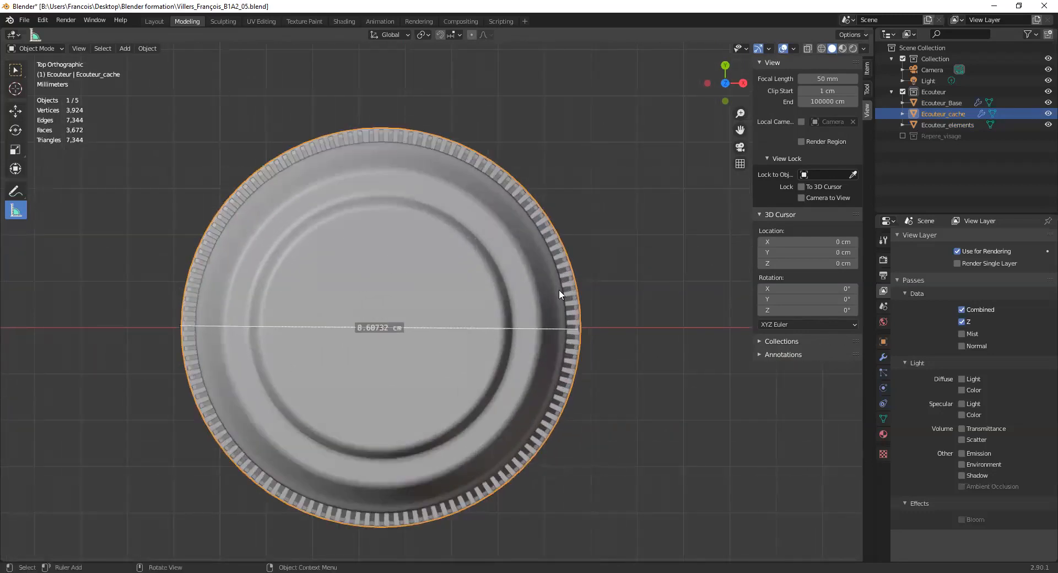
In Edit Mode on Ecouteur_elements, move the selected outer fin ends up along Z to just beneath the base.
{"action": "middle_click_drag", "start_coordinate": [543, 354], "coordinate": [542, 225]}
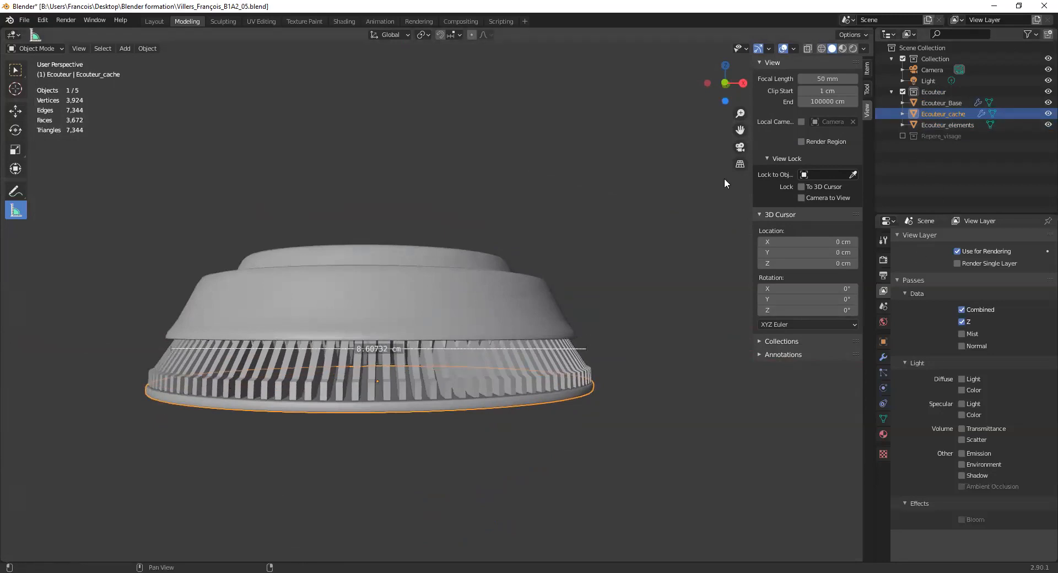
{"action": "left_click", "coordinate": [945, 105]}
{"action": "left_click", "coordinate": [906, 114]}
{"action": "left_click", "coordinate": [946, 124]}
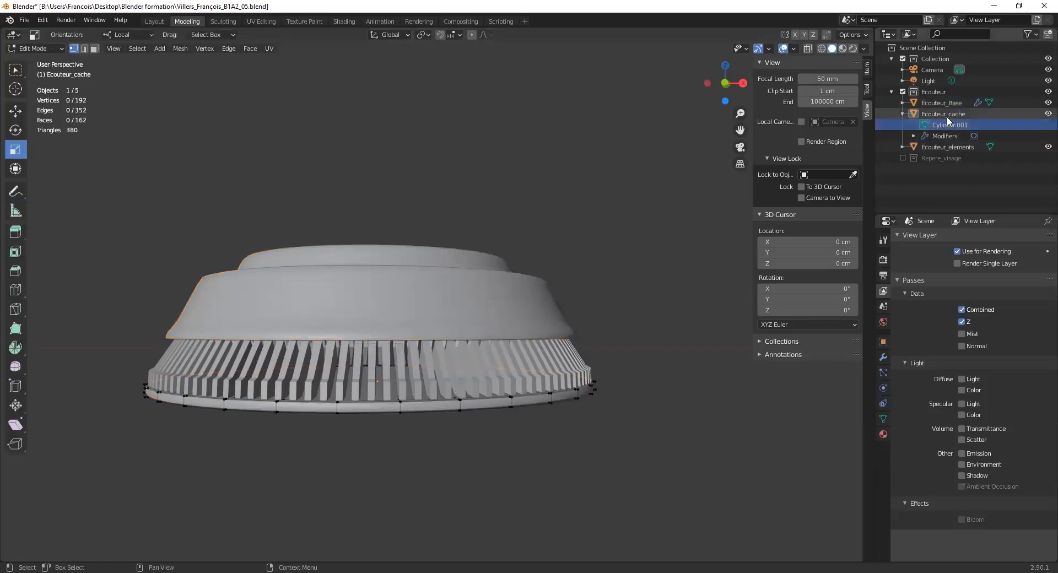
{"action": "left_click", "coordinate": [909, 146]}
{"action": "left_click", "coordinate": [903, 147]}
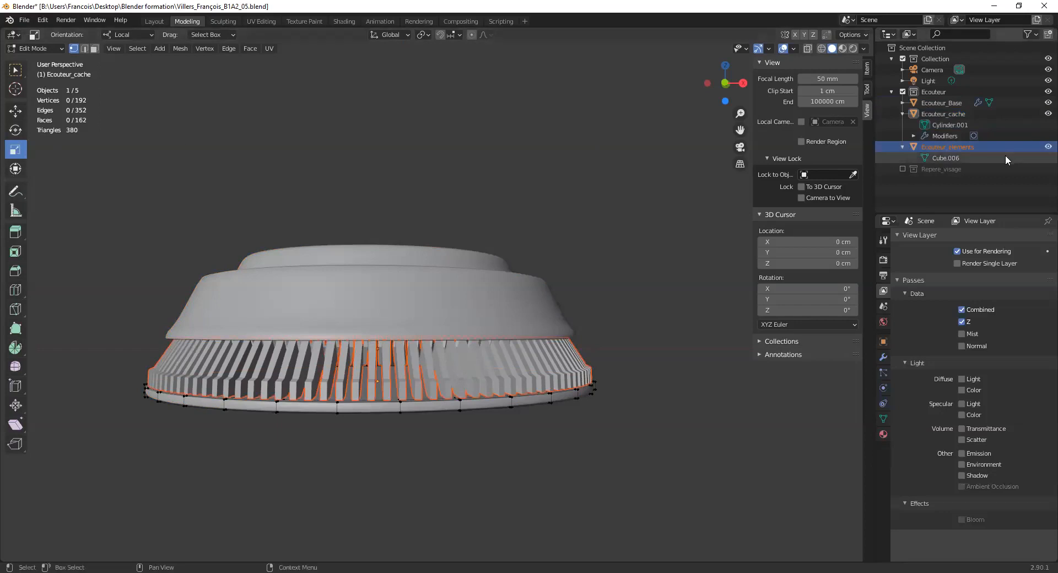
{"action": "left_click", "coordinate": [946, 158]}
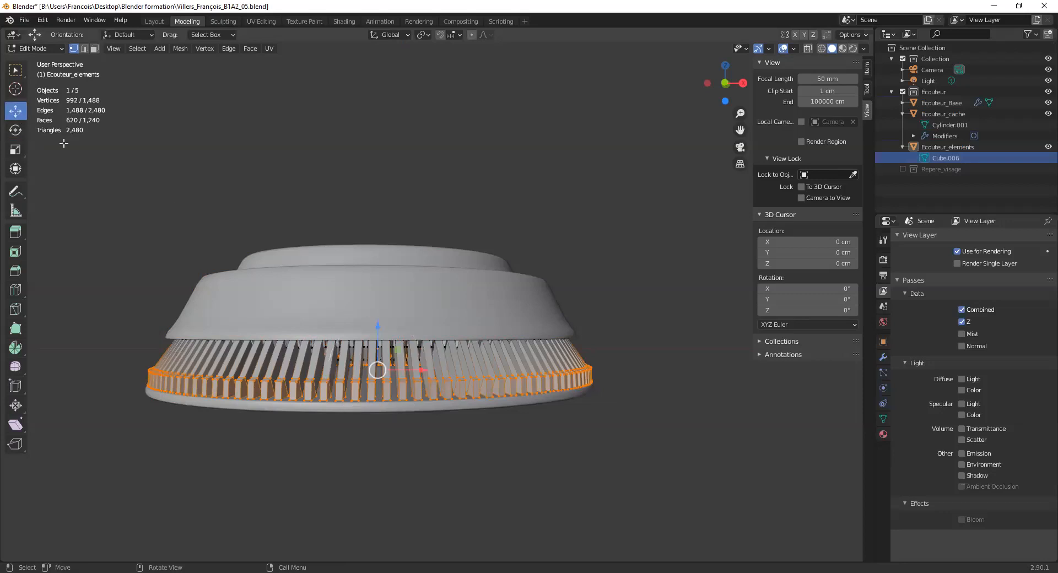
{"action": "mouse_move", "coordinate": [377, 332]}
{"action": "left_mouse_down"}
{"action": "mouse_move", "coordinate": [378, 391]}
{"action": "mouse_move", "coordinate": [377, 318]}
{"action": "left_mouse_up"}
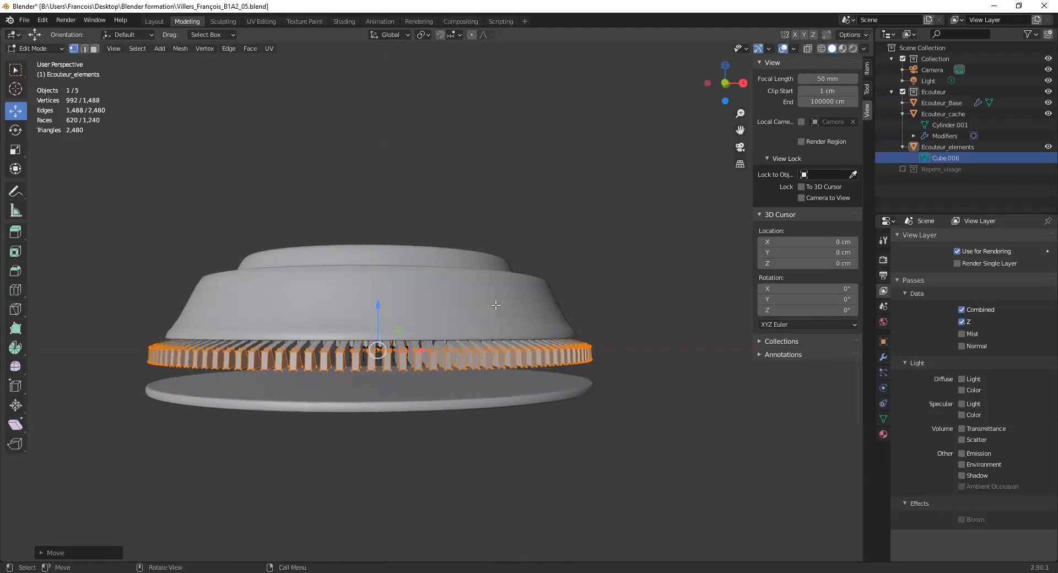
Return to Object Mode and move Ecouteur_cache up along Z against the underside of the raised fins.
{"action": "left_click", "coordinate": [47, 51]}
{"action": "left_click", "coordinate": [40, 64]}
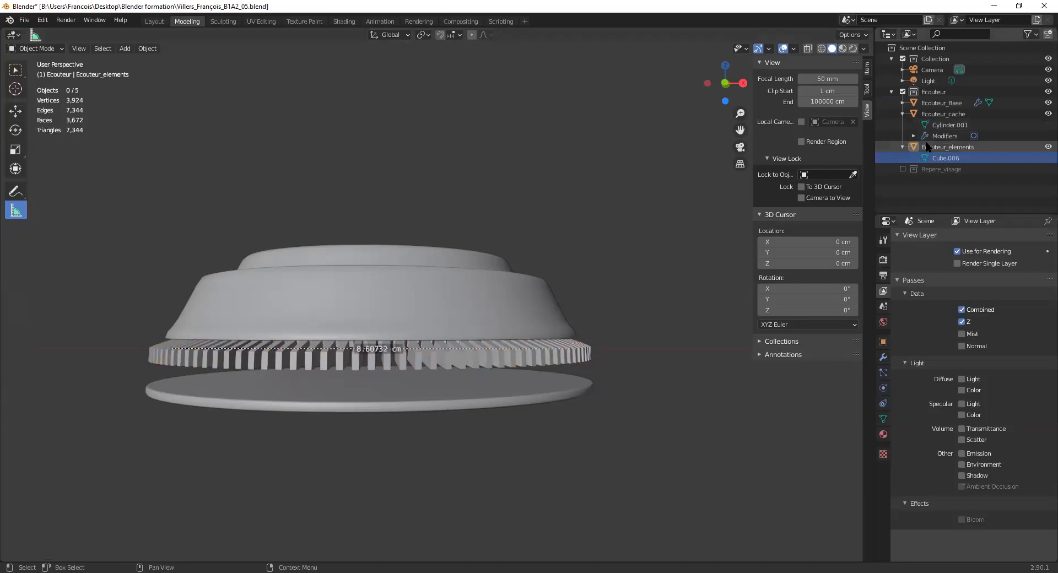
{"action": "left_click", "coordinate": [399, 395]}
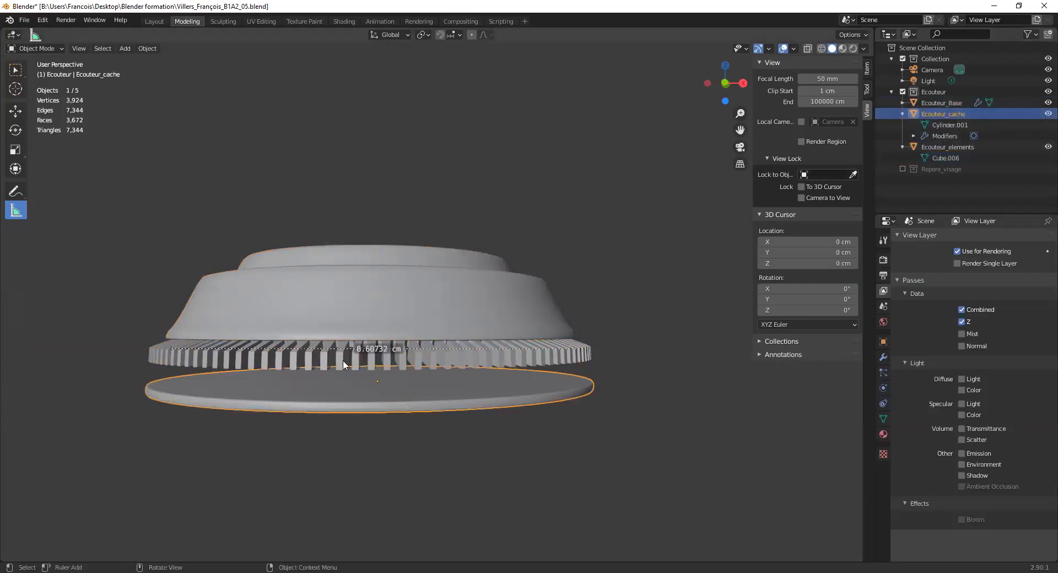
{"action": "left_click", "coordinate": [15, 110]}
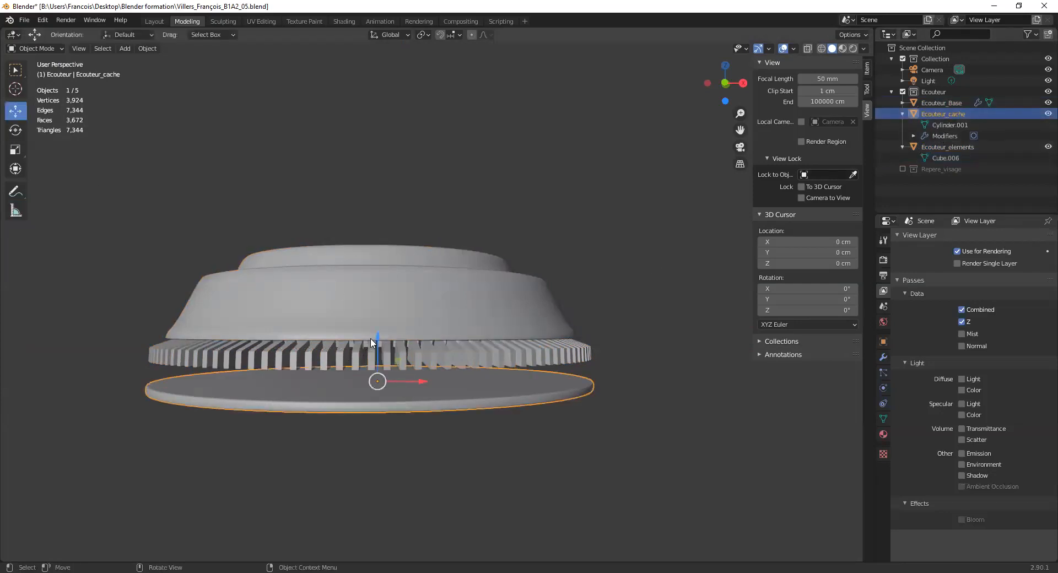
{"action": "left_click_drag", "start_coordinate": [375, 331], "coordinate": [377, 308]}
{"action": "middle_click_drag", "start_coordinate": [516, 345], "coordinate": [538, 342]}
{"action": "scroll", "coordinate": [535, 333], "scroll_direction": "up", "scroll_amount": 2}
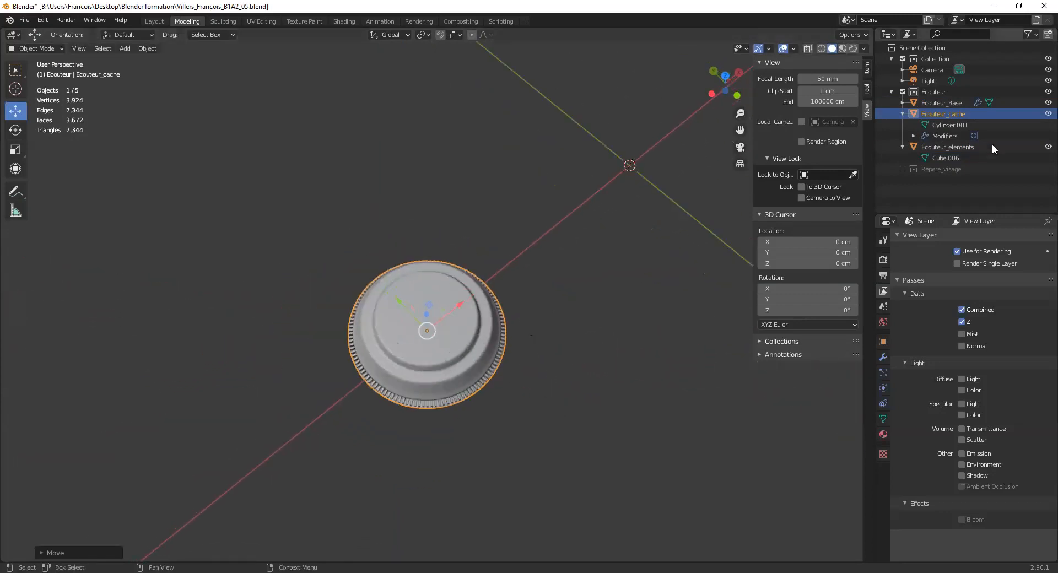
Select Ecouteur_Base, Ecouteur_cache and Ecouteur_elements together, with Ecouteur_Base as the active object.
{"action": "left_click", "coordinate": [903, 114]}
{"action": "left_click", "coordinate": [902, 126]}
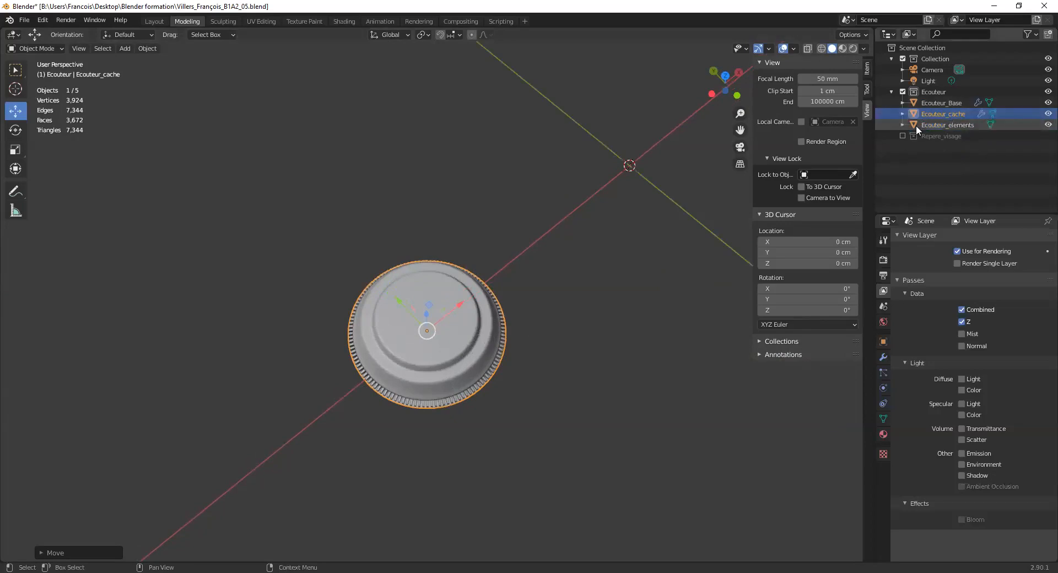
{"action": "left_click", "coordinate": [915, 125]}
{"action": "left_click", "coordinate": [921, 116], "text": "shift"}
{"action": "left_click", "coordinate": [924, 104], "text": "shift"}
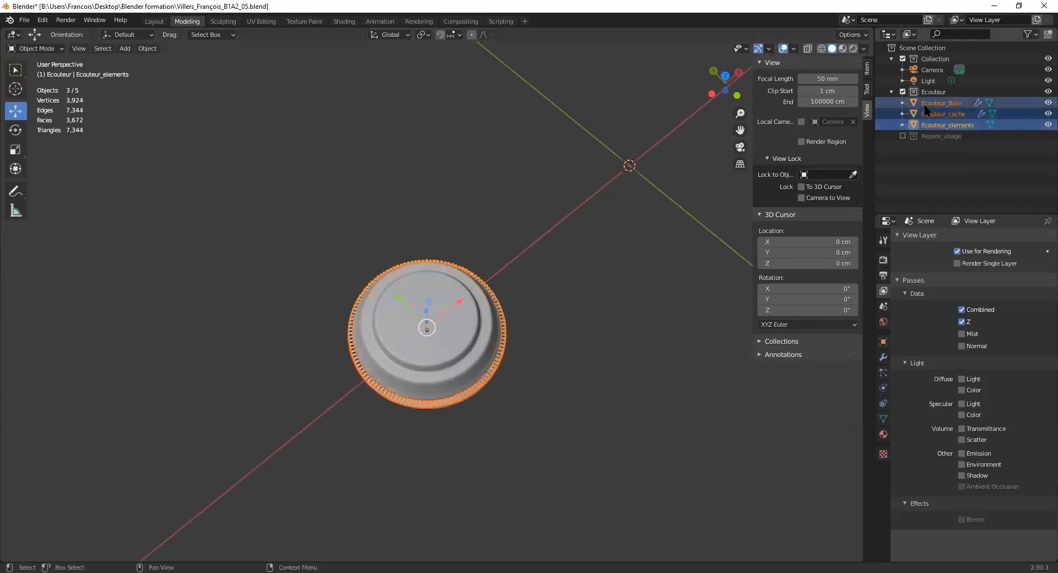
{"action": "left_click", "coordinate": [913, 102]}
{"action": "left_click", "coordinate": [929, 121], "text": "shift"}
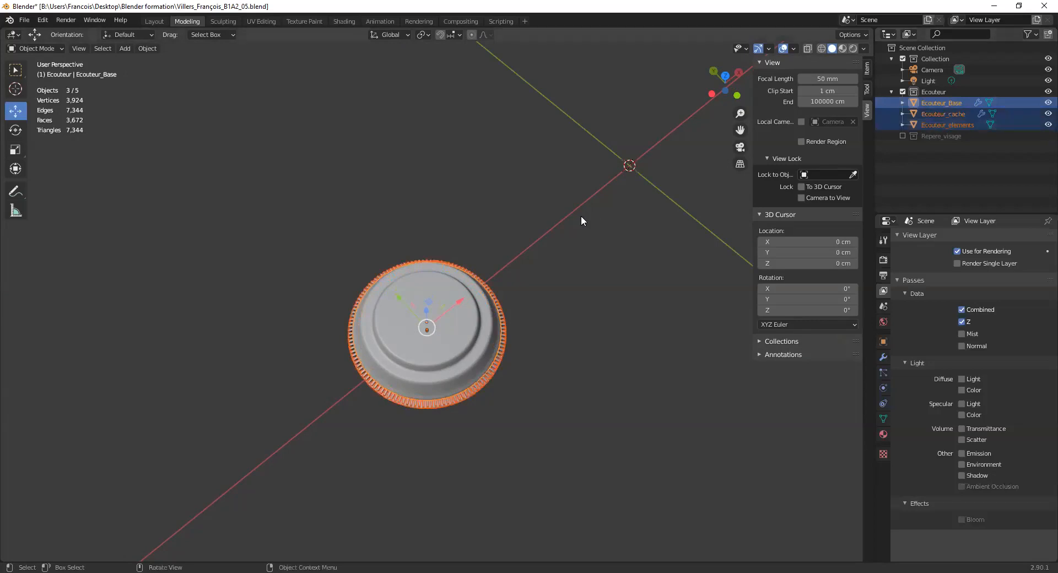
{"action": "left_click", "coordinate": [15, 69]}
{"action": "left_click_drag", "start_coordinate": [231, 183], "coordinate": [608, 411]}
{"action": "left_click", "coordinate": [945, 103]}
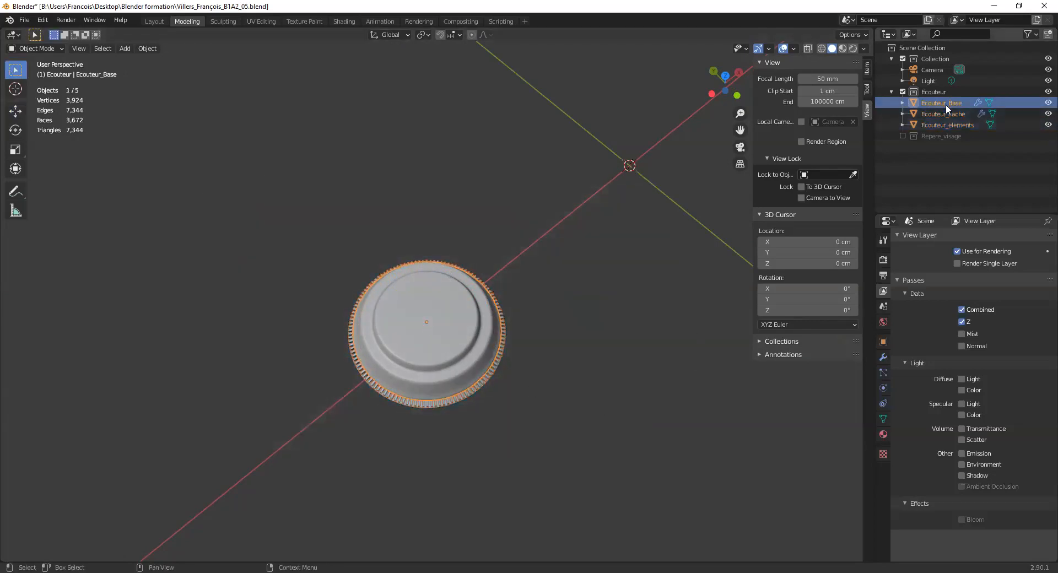
{"action": "left_click", "coordinate": [930, 124], "text": "shift"}
Show the Repere_visage collection so the head reference can be compared with the earpiece.
{"action": "middle_click_drag", "start_coordinate": [559, 267], "coordinate": [487, 263]}
{"action": "left_click", "coordinate": [902, 136]}
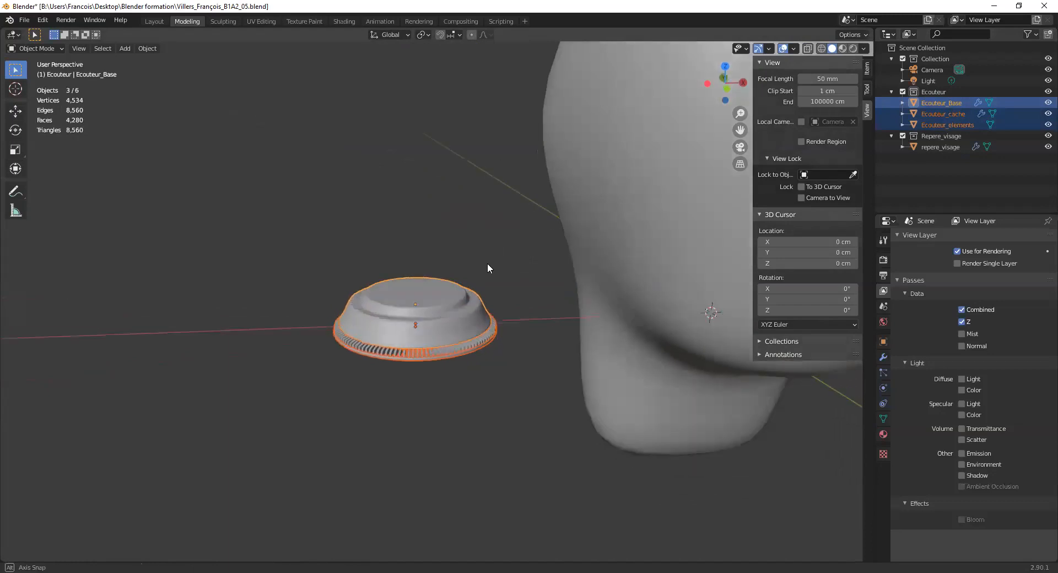
{"action": "scroll", "coordinate": [419, 267], "scroll_direction": "up", "scroll_amount": 3}
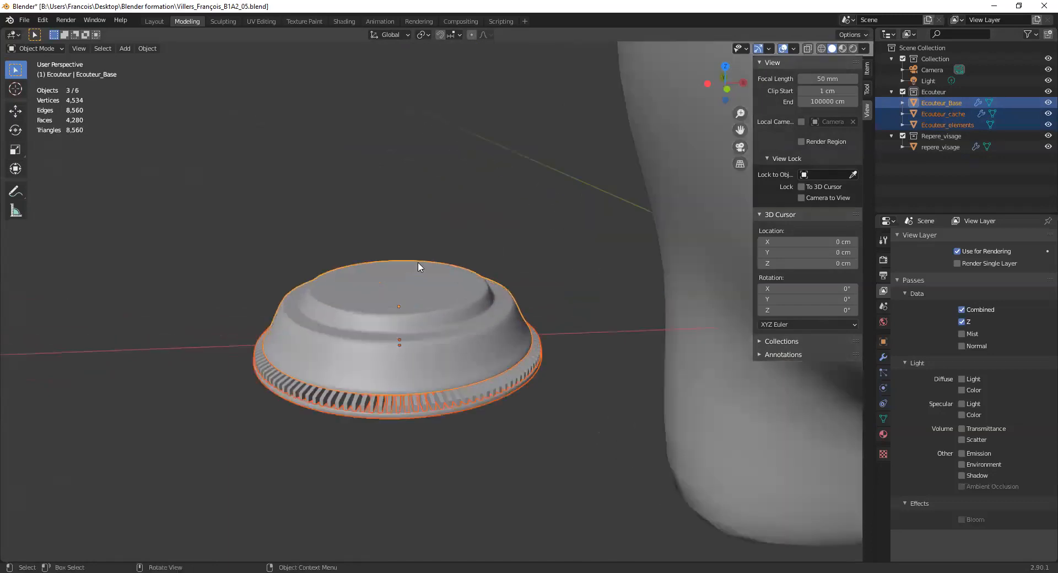
Activate the Rotate tool for the selected earpiece parts and set its orientation to Global.
{"action": "left_click", "coordinate": [16, 130]}
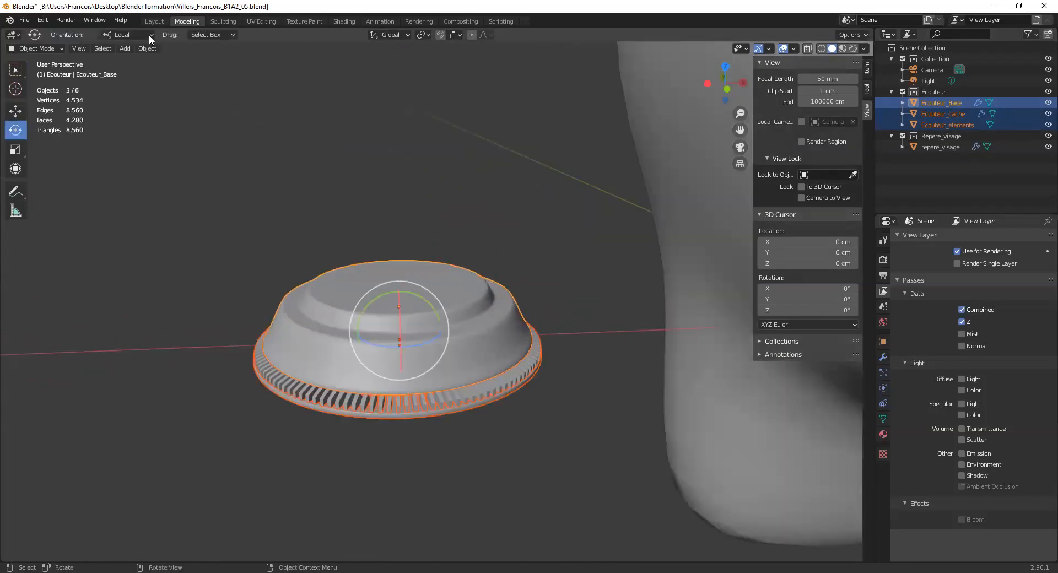
{"action": "left_click", "coordinate": [128, 35]}
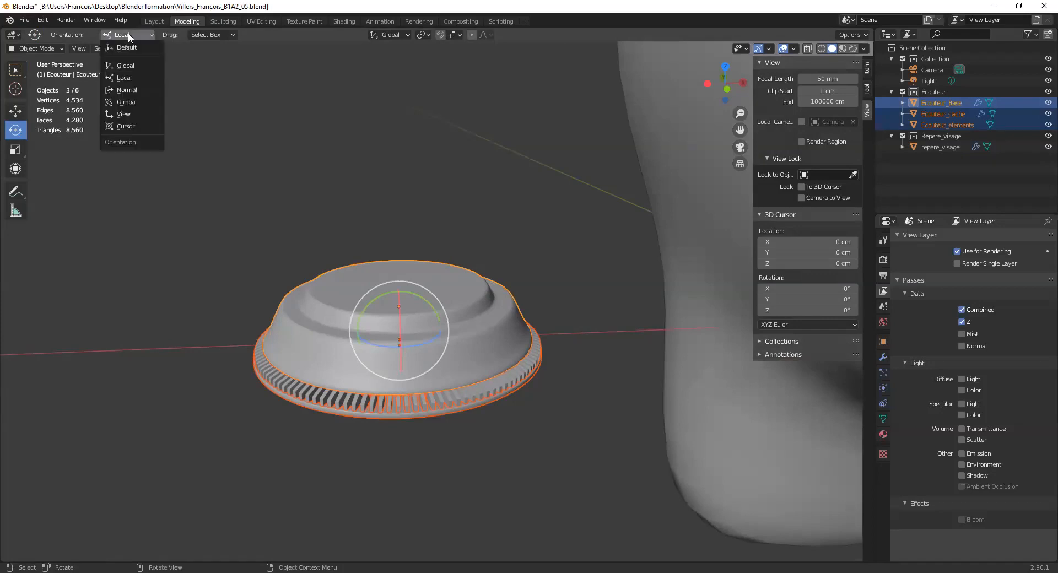
{"action": "left_click", "coordinate": [128, 35]}
{"action": "left_click", "coordinate": [392, 35]}
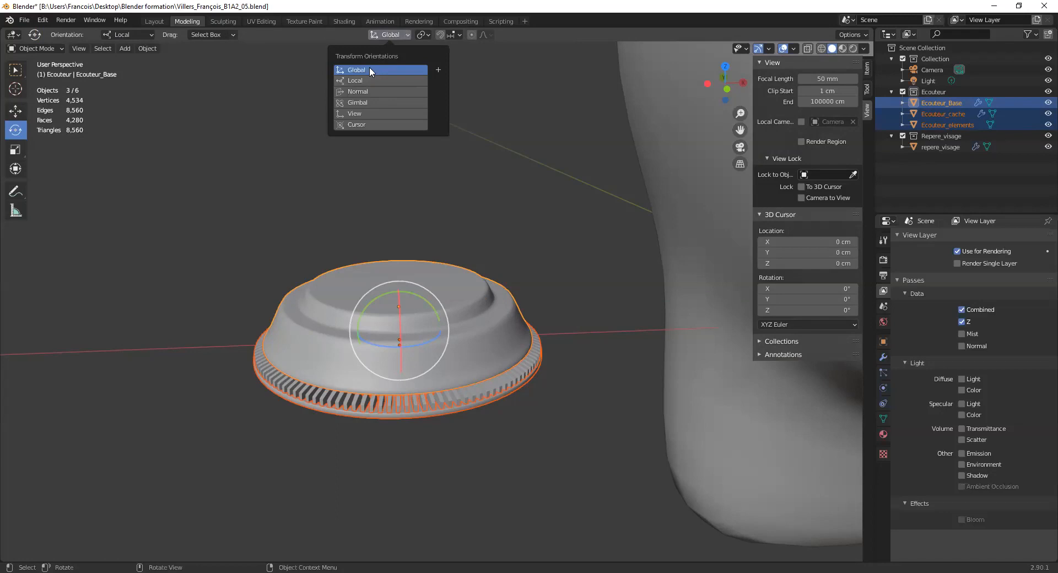
{"action": "left_click", "coordinate": [394, 33]}
{"action": "left_click", "coordinate": [132, 34]}
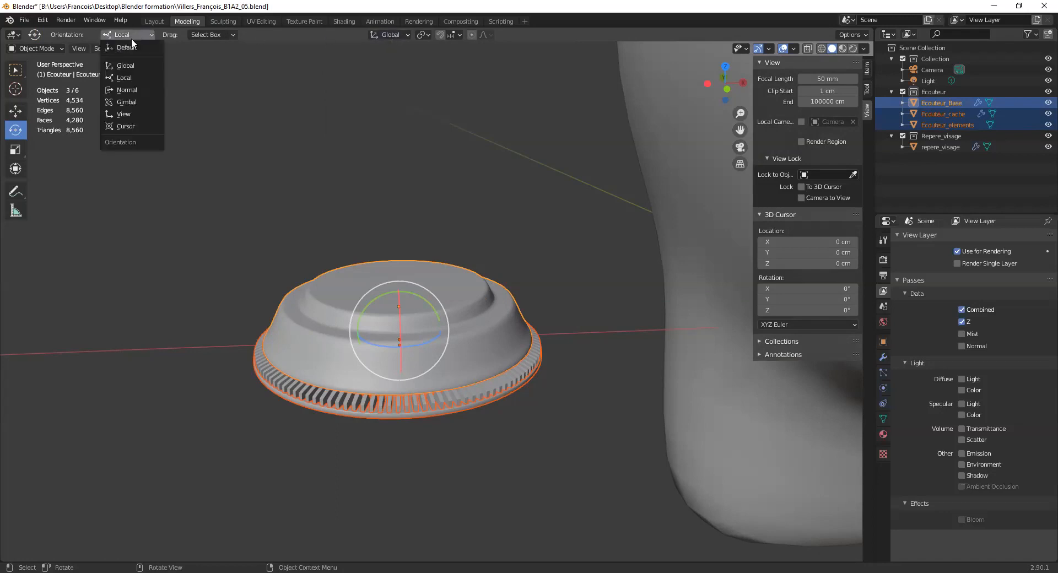
{"action": "left_click", "coordinate": [118, 67]}
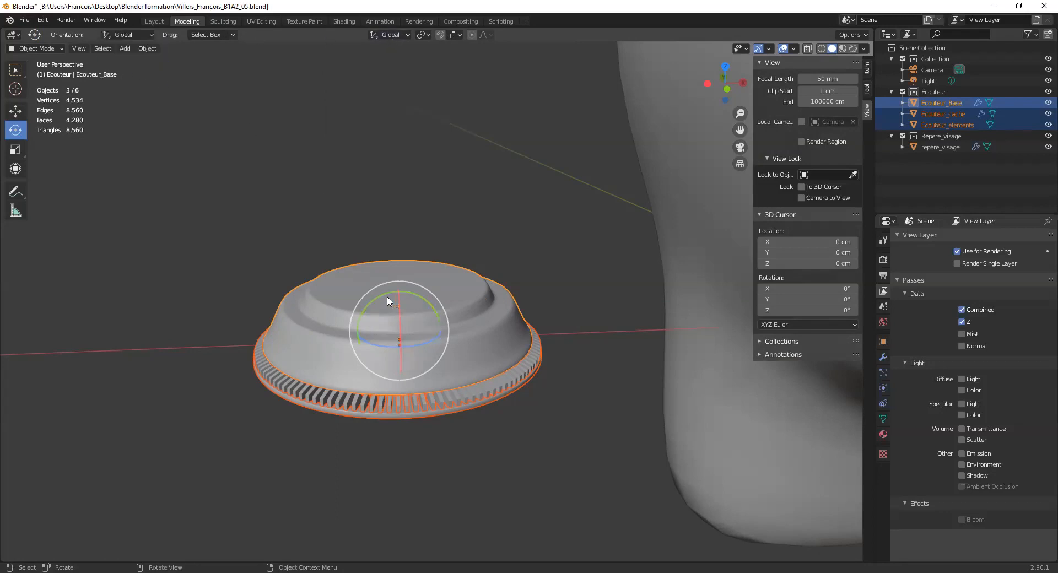
Try rotating the three selected earpiece parts around the global axes.
{"action": "left_click_drag", "start_coordinate": [379, 300], "coordinate": [359, 369]}
{"action": "scroll", "coordinate": [358, 366], "scroll_direction": "up", "scroll_amount": 5}
{"action": "middle_click_drag", "start_coordinate": [430, 355], "coordinate": [463, 364]}
{"action": "middle_click_drag", "start_coordinate": [462, 313], "coordinate": [401, 362]}
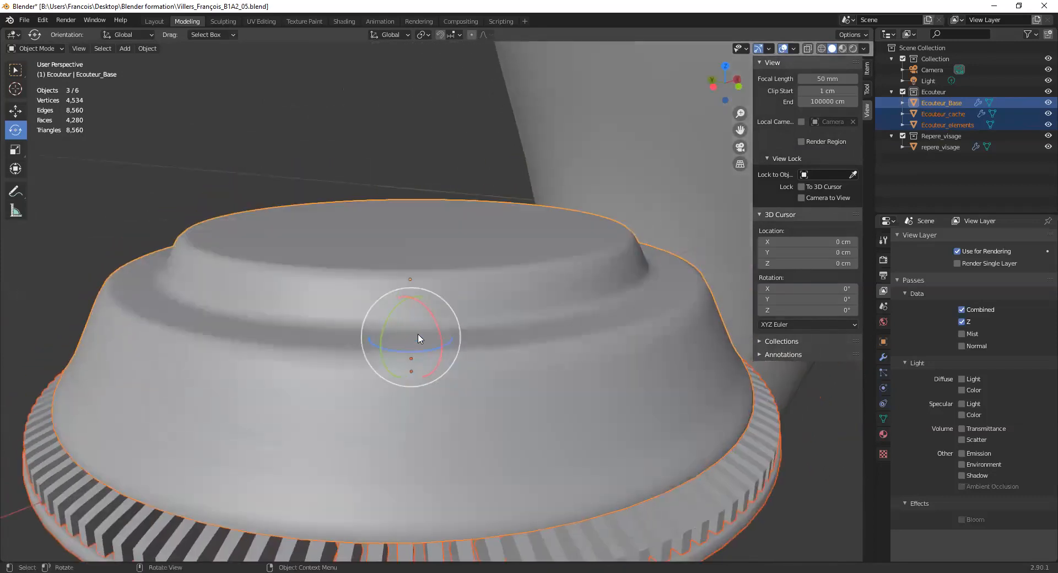
{"action": "scroll", "coordinate": [419, 338], "scroll_direction": "down", "scroll_amount": 6}
{"action": "middle_click_drag", "start_coordinate": [418, 306], "coordinate": [392, 302]}
{"action": "left_click_drag", "start_coordinate": [411, 295], "coordinate": [85, 231]}
{"action": "middle_click_drag", "start_coordinate": [110, 237], "coordinate": [267, 95]}
Try rotating the earpiece upright toward the head, with both the tool and transform orientations set to Local.
{"action": "left_click", "coordinate": [142, 35]}
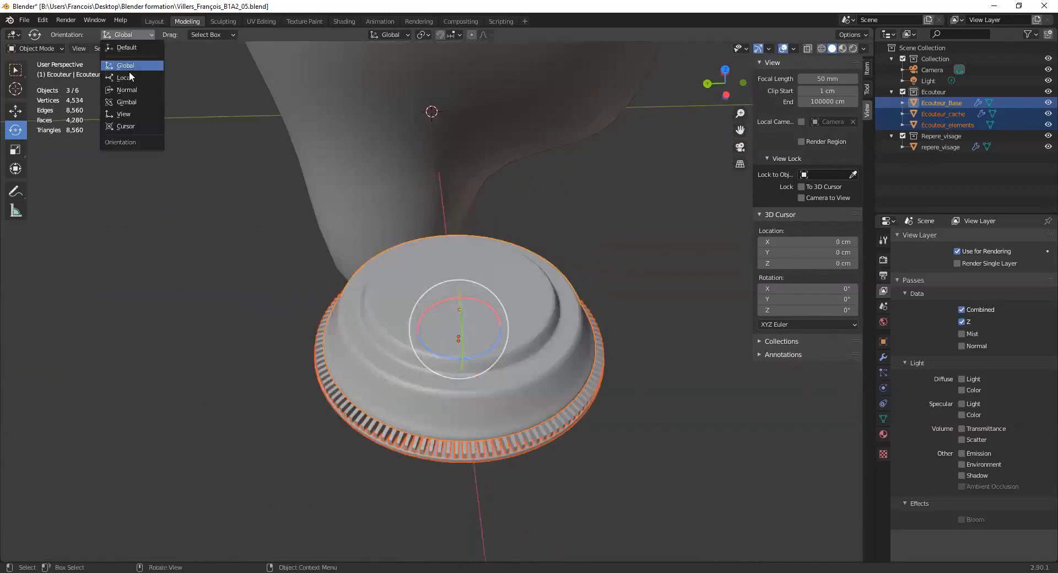
{"action": "left_click", "coordinate": [124, 78]}
{"action": "middle_click_drag", "start_coordinate": [505, 337], "coordinate": [405, 321]}
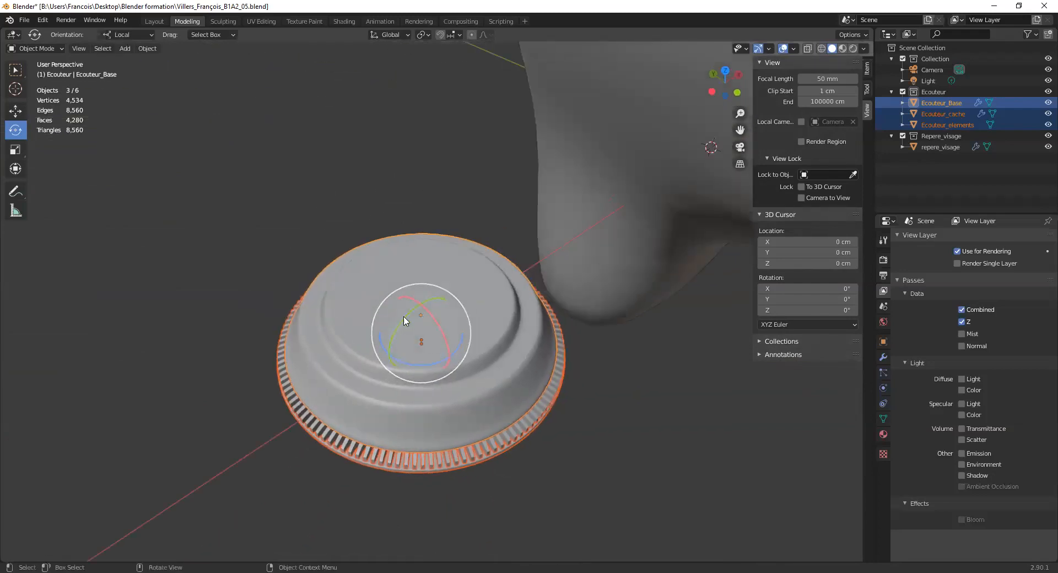
{"action": "left_click_drag", "start_coordinate": [409, 319], "coordinate": [382, 350]}
{"action": "left_click", "coordinate": [390, 35]}
{"action": "left_click", "coordinate": [381, 81]}
{"action": "middle_click_drag", "start_coordinate": [384, 348], "coordinate": [414, 314]}
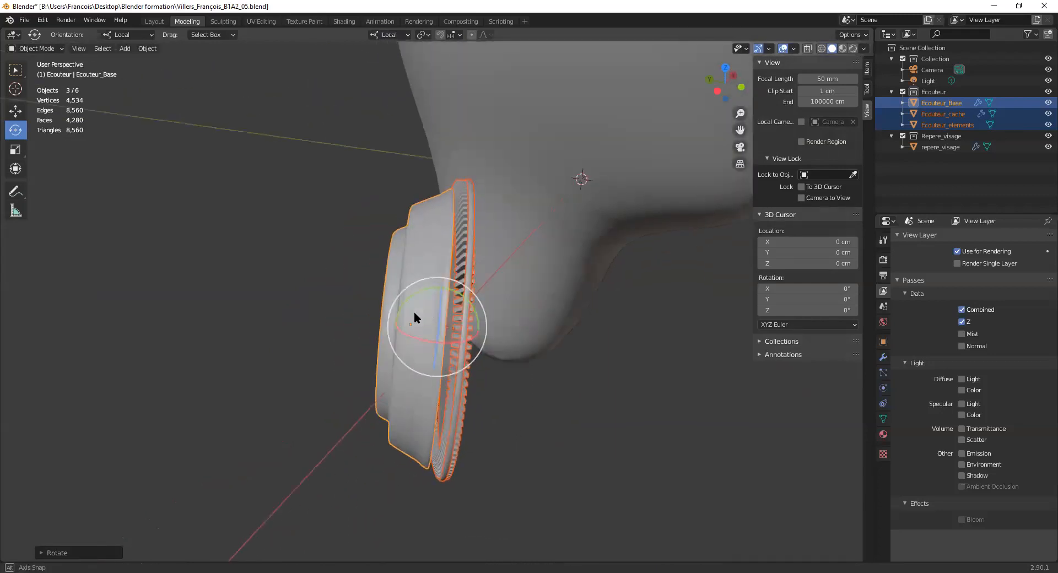
{"action": "scroll", "coordinate": [453, 383], "scroll_direction": "up", "scroll_amount": 2}
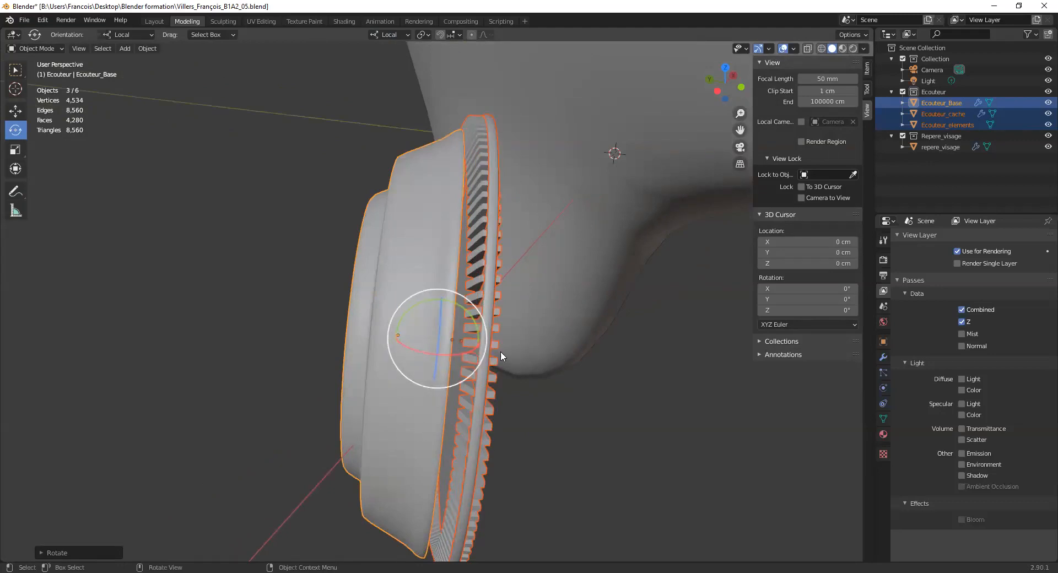
Undo the local rotation and set the Rotate tool's orientation back to Global.
{"action": "key", "text": "ctrl+z"}
{"action": "key", "text": "ctrl+z"}
{"action": "key", "text": "ctrl+z"}
{"action": "middle_click_drag", "start_coordinate": [475, 340], "coordinate": [412, 55]}
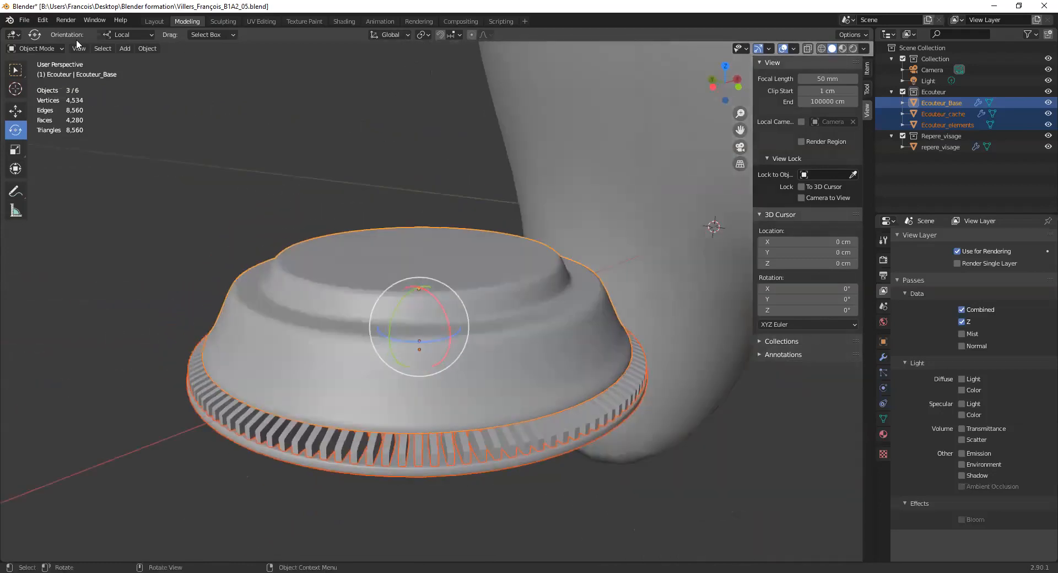
{"action": "left_click", "coordinate": [122, 35]}
{"action": "left_click", "coordinate": [126, 66]}
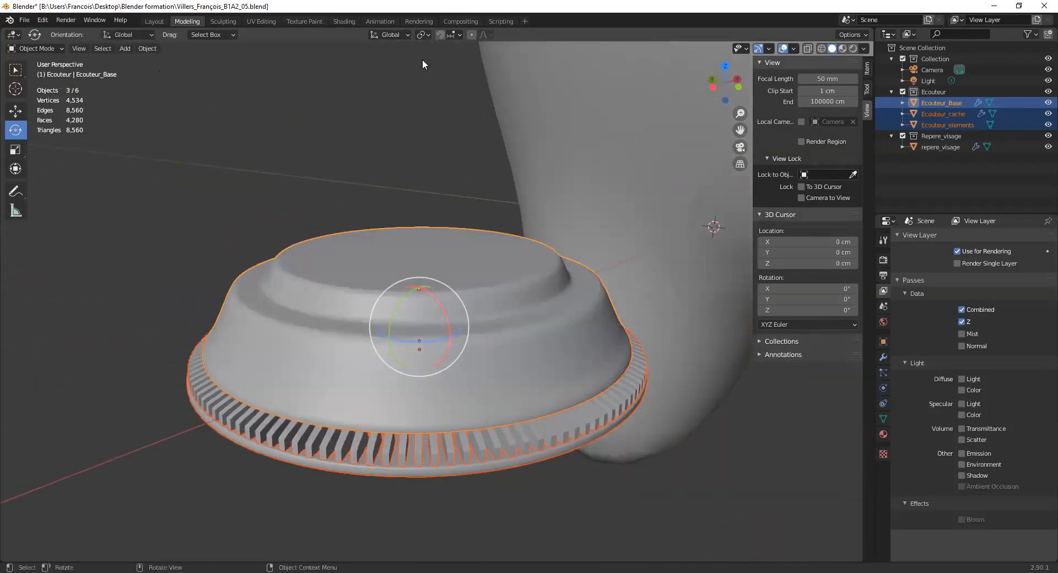
Turn on snapping and rotate the three selected earpiece parts -90° about the global Y axis so they stand upright beside the head.
{"action": "left_click", "coordinate": [439, 35]}
{"action": "scroll", "coordinate": [391, 190], "scroll_direction": "down", "scroll_amount": 2}
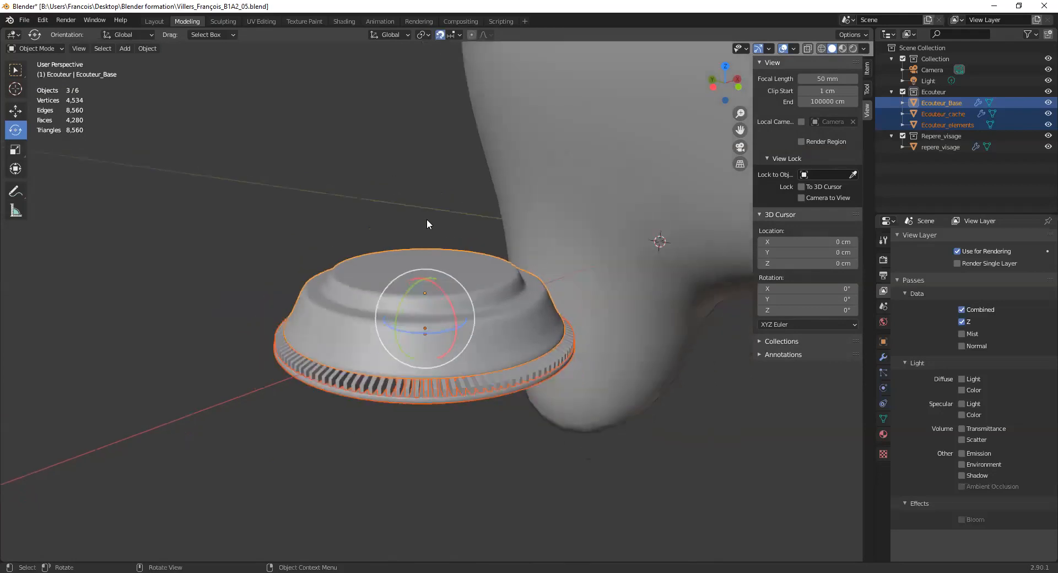
{"action": "middle_click_drag", "start_coordinate": [427, 224], "coordinate": [385, 223]}
{"action": "left_click_drag", "start_coordinate": [390, 280], "coordinate": [370, 336]}
{"action": "left_click", "coordinate": [865, 89]}
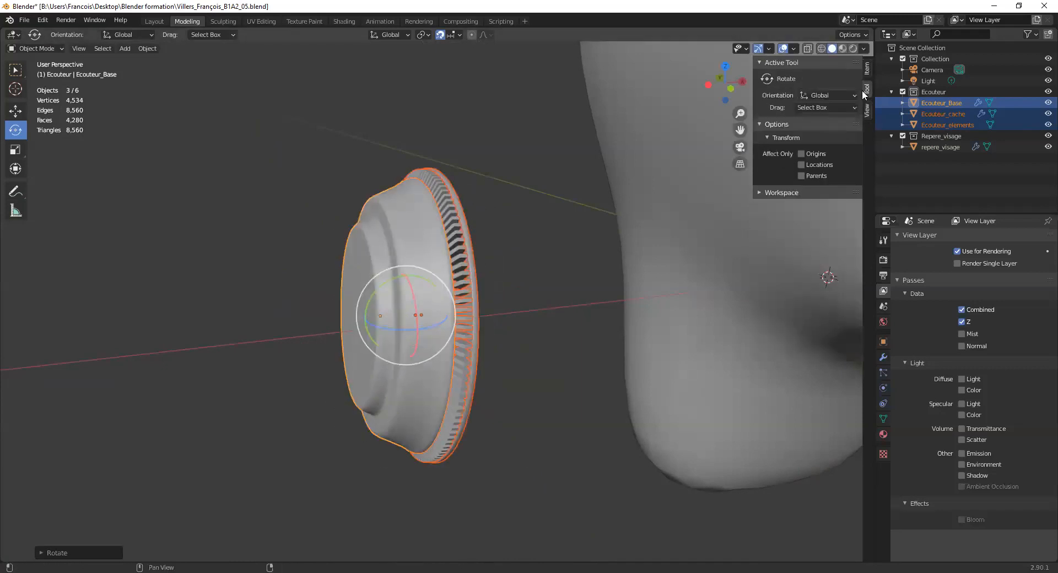
{"action": "left_click", "coordinate": [868, 71]}
{"action": "key", "text": "ctrl+z"}
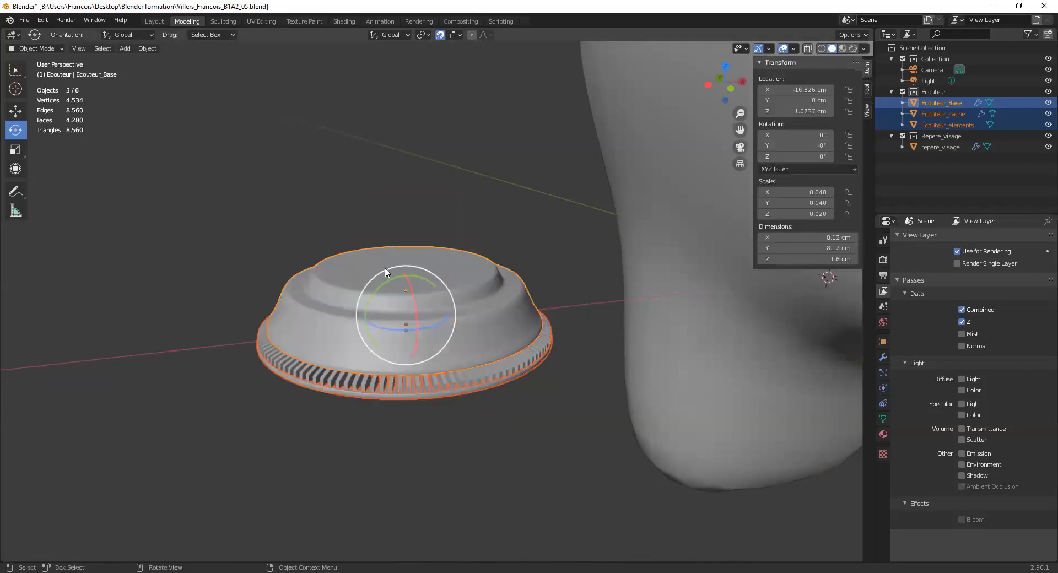
{"action": "left_click_drag", "start_coordinate": [386, 283], "coordinate": [361, 334]}
{"action": "middle_click_drag", "start_coordinate": [360, 333], "coordinate": [446, 320]}
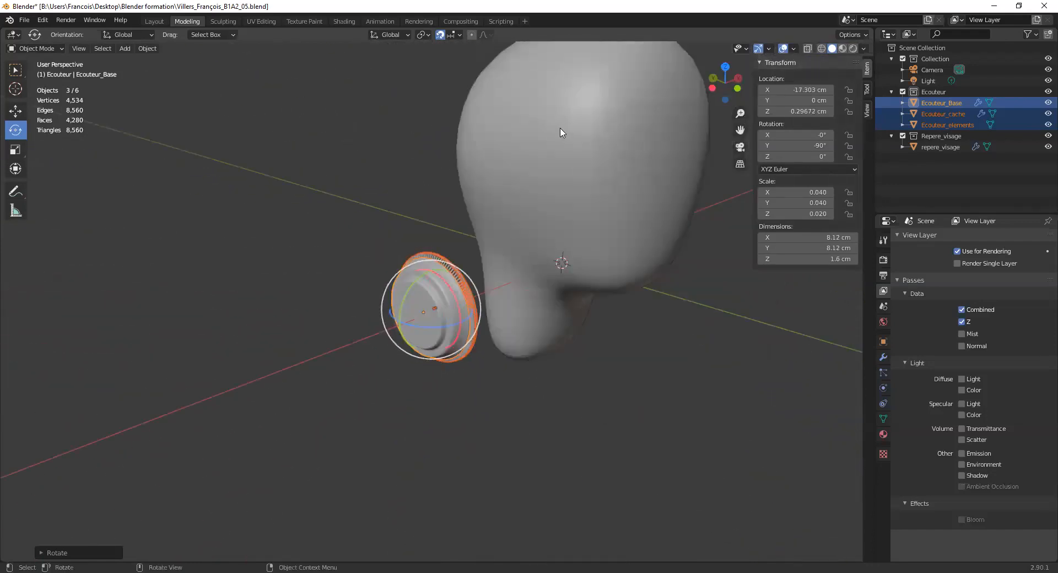
Select the repere_visage head, enter Edit Mode and select all vertices on its earpiece side, including those behind the surface.
{"action": "left_click", "coordinate": [561, 132]}
{"action": "middle_click_drag", "start_coordinate": [583, 238], "coordinate": [527, 285]}
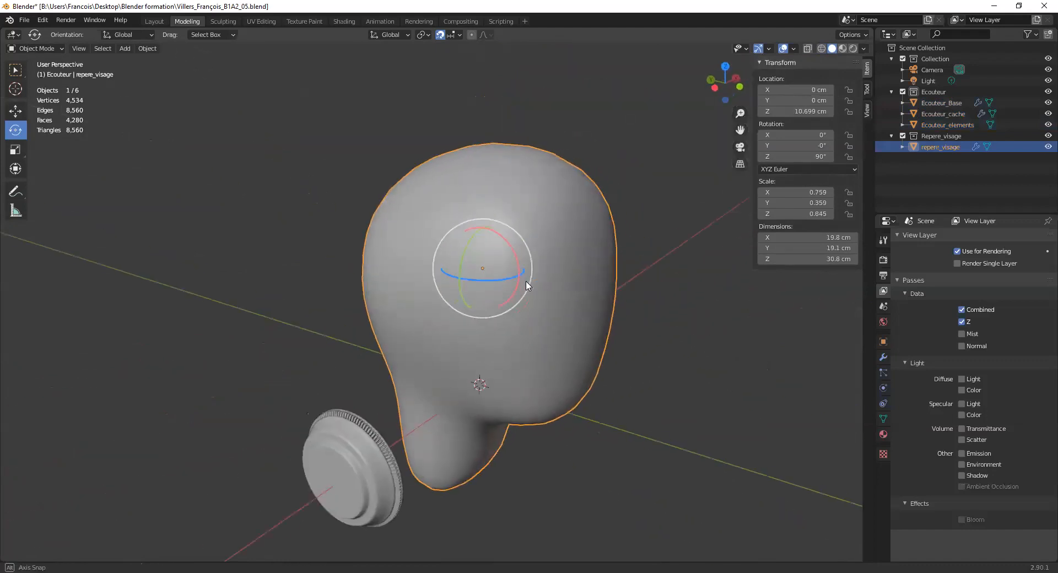
{"action": "middle_click_drag", "start_coordinate": [422, 210], "coordinate": [350, 333]}
{"action": "middle_click_drag", "start_coordinate": [640, 429], "coordinate": [457, 323]}
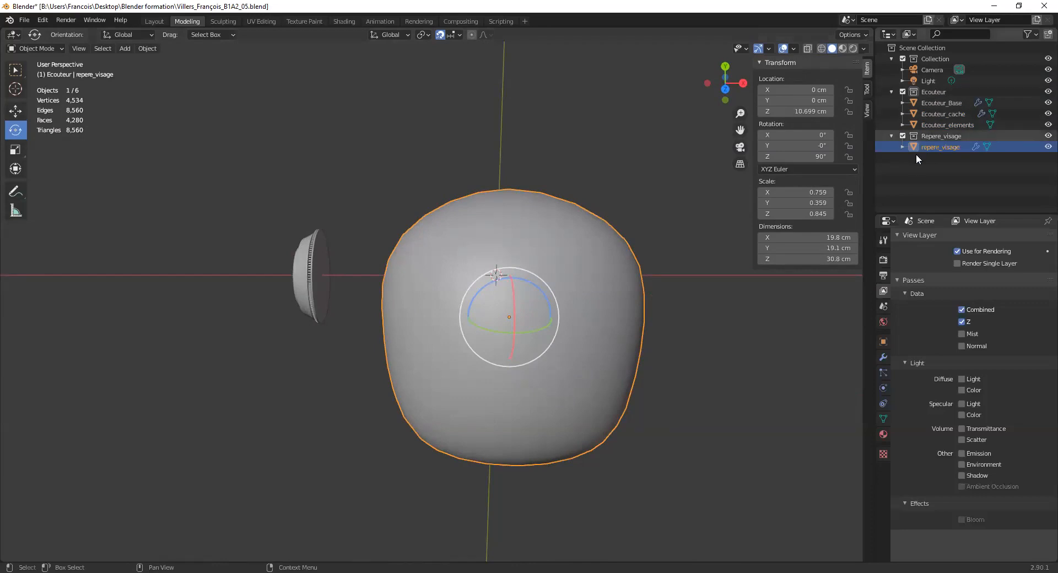
{"action": "key", "text": "shift+z"}
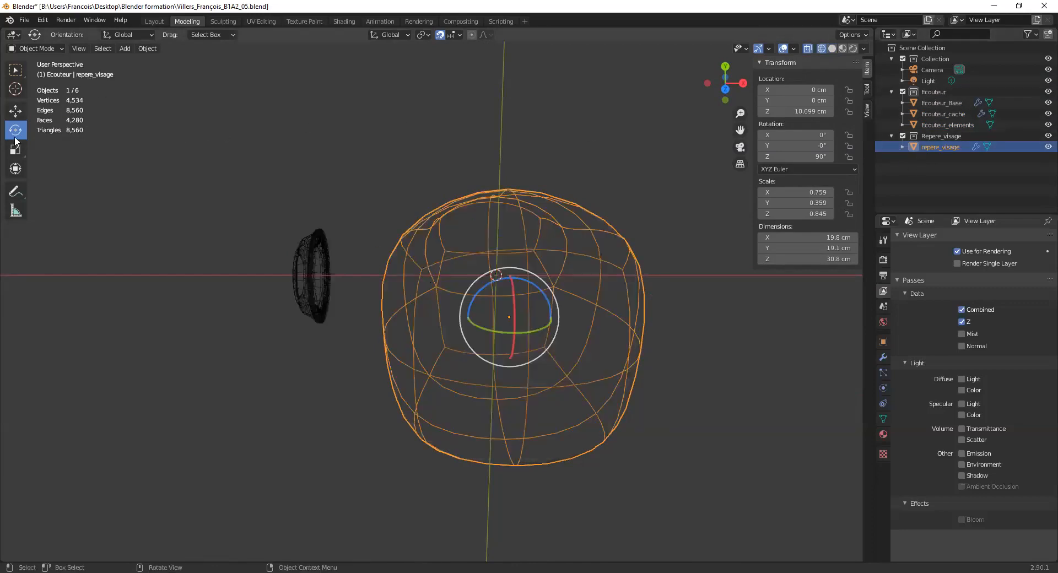
{"action": "left_click", "coordinate": [37, 49]}
{"action": "left_click", "coordinate": [34, 77]}
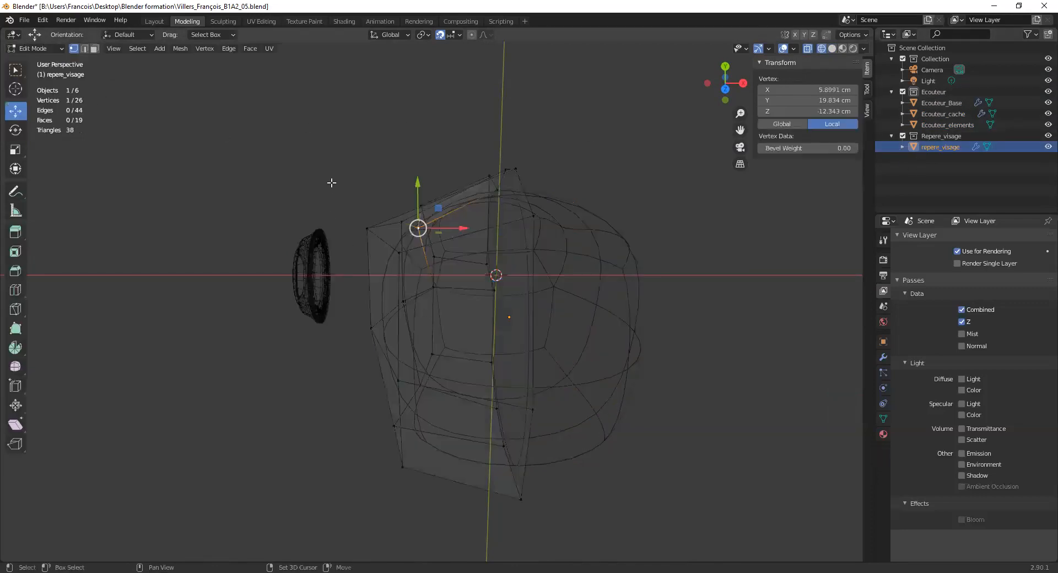
{"action": "left_click_drag", "start_coordinate": [322, 191], "coordinate": [455, 503]}
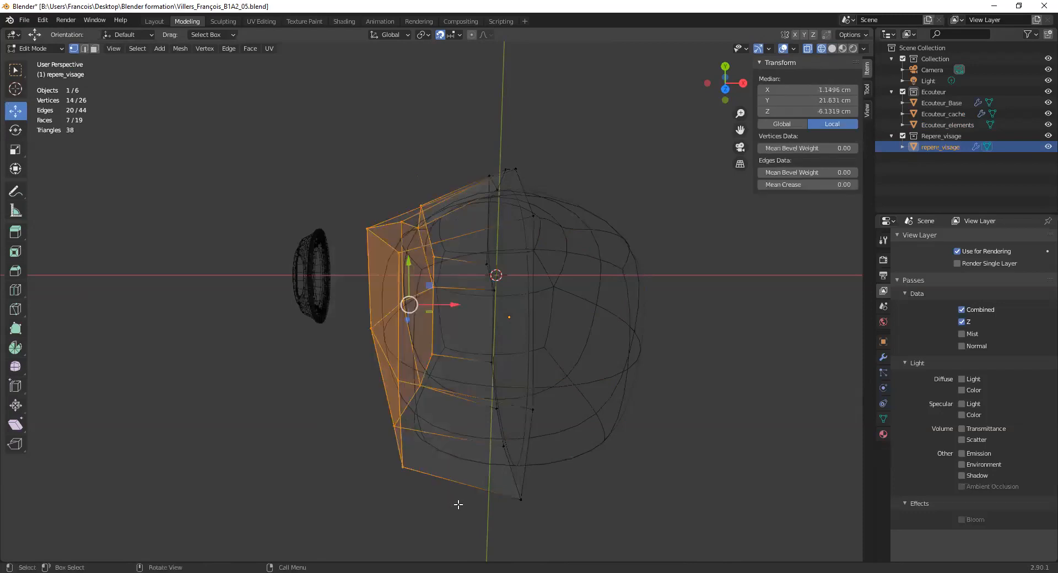
{"action": "key", "text": "shift+z"}
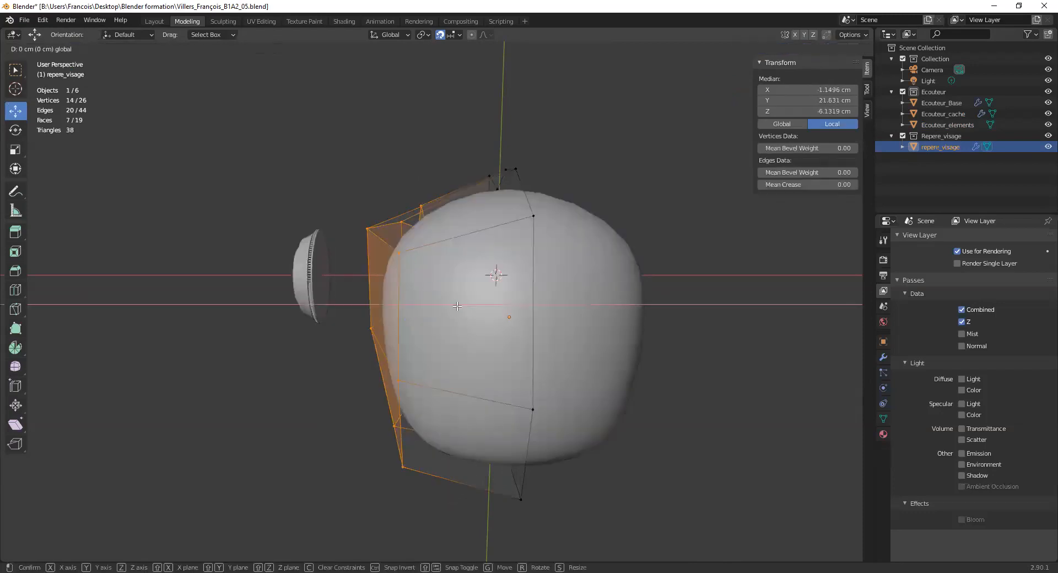
Turn off snapping and move the selected side vertices inward along the X axis to a local median Y of about 18.87 cm.
{"action": "left_click_drag", "start_coordinate": [446, 303], "coordinate": [458, 303]}
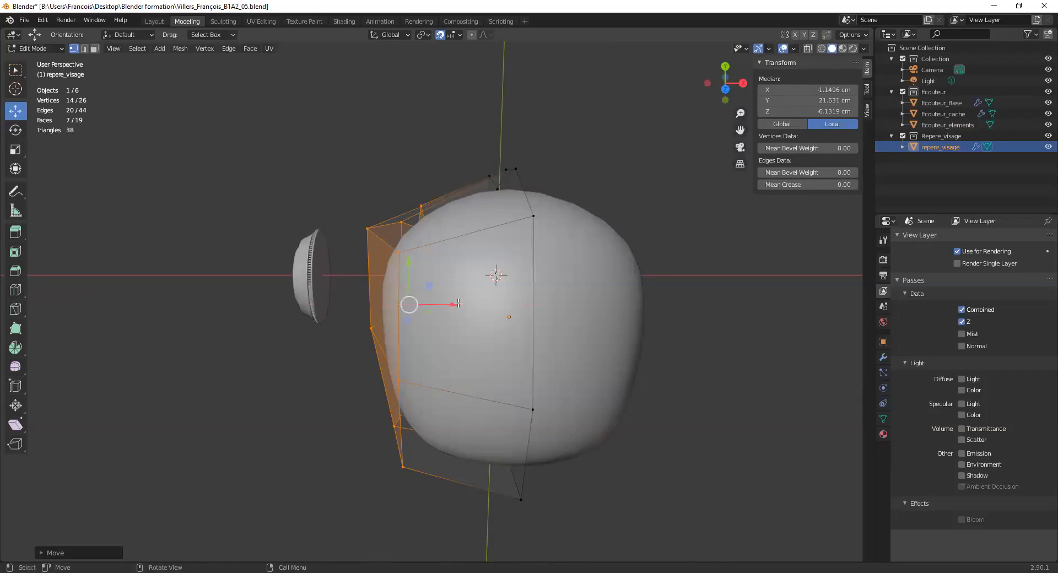
{"action": "middle_click_drag", "start_coordinate": [461, 315], "coordinate": [457, 350]}
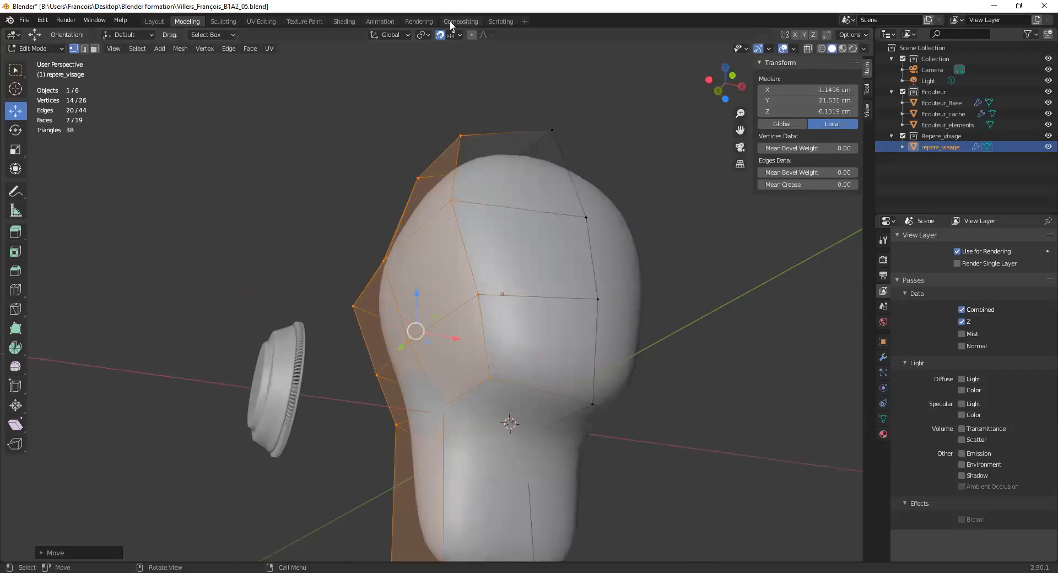
{"action": "left_click", "coordinate": [440, 35]}
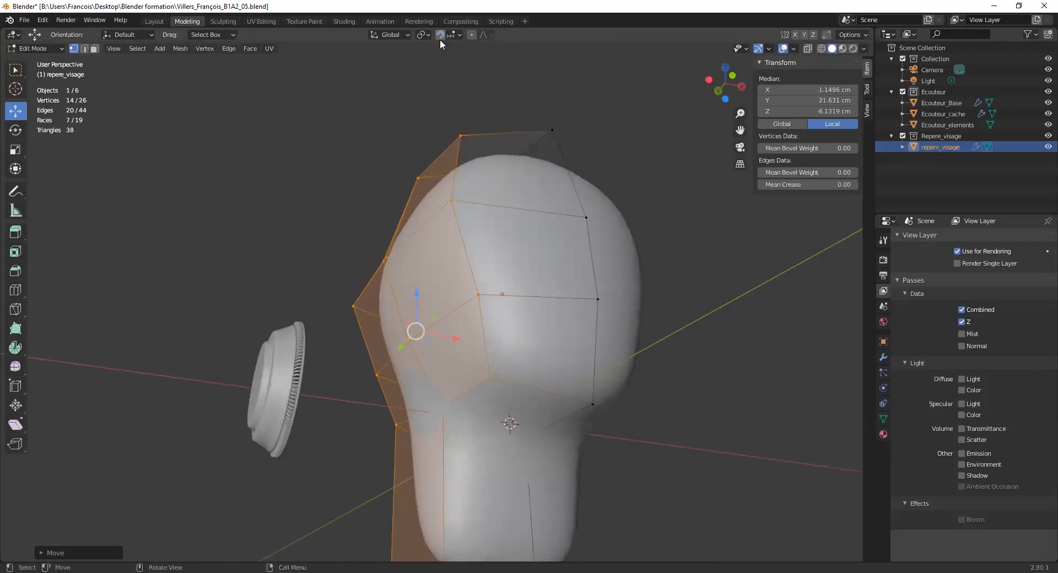
{"action": "left_click_drag", "start_coordinate": [454, 337], "coordinate": [469, 343]}
{"action": "middle_click_drag", "start_coordinate": [469, 342], "coordinate": [512, 151]}
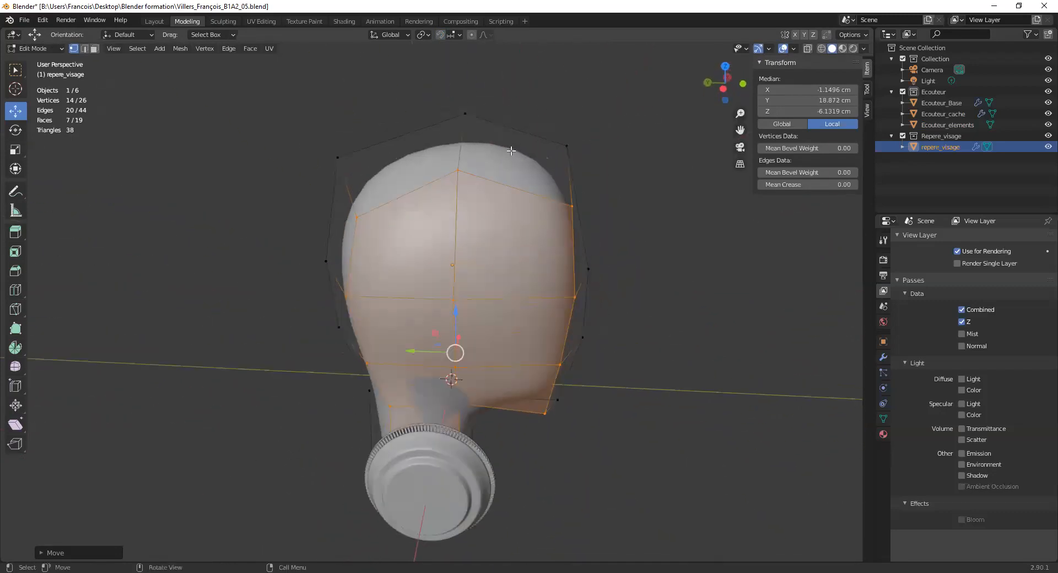
Add two vertical loop cuts on the side of the head and one on its front face.
{"action": "left_click", "coordinate": [17, 294]}
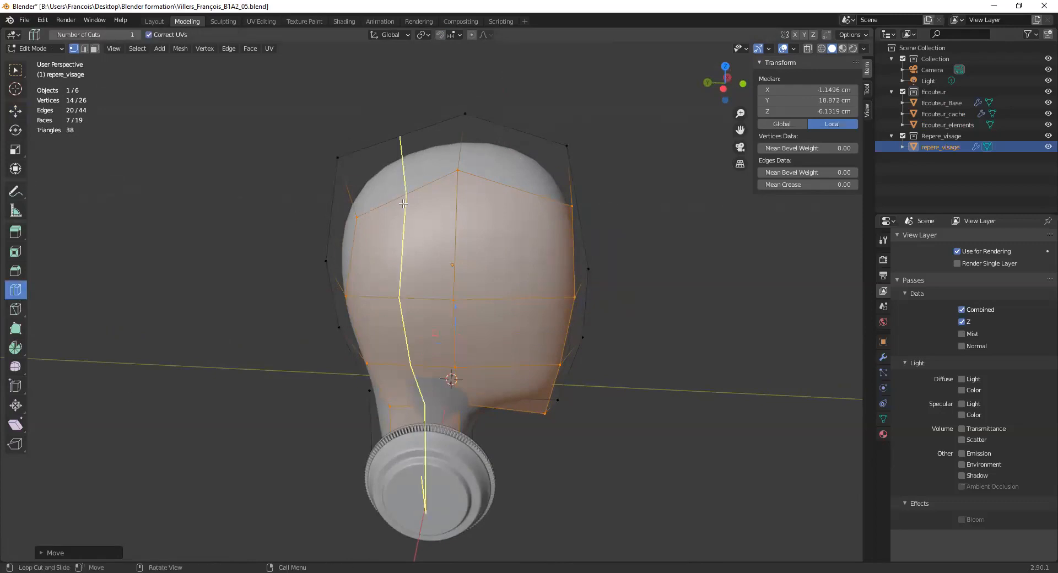
{"action": "left_click", "coordinate": [403, 204]}
{"action": "left_click", "coordinate": [523, 200]}
{"action": "middle_click_drag", "start_coordinate": [490, 279], "coordinate": [374, 270]}
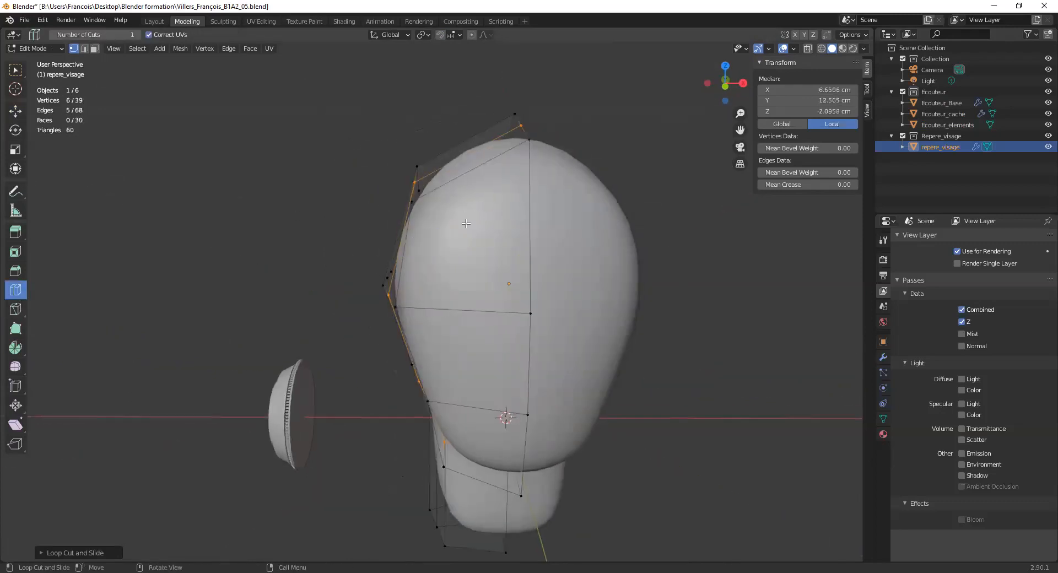
{"action": "left_click", "coordinate": [475, 185]}
{"action": "middle_click_drag", "start_coordinate": [425, 341], "coordinate": [412, 435]}
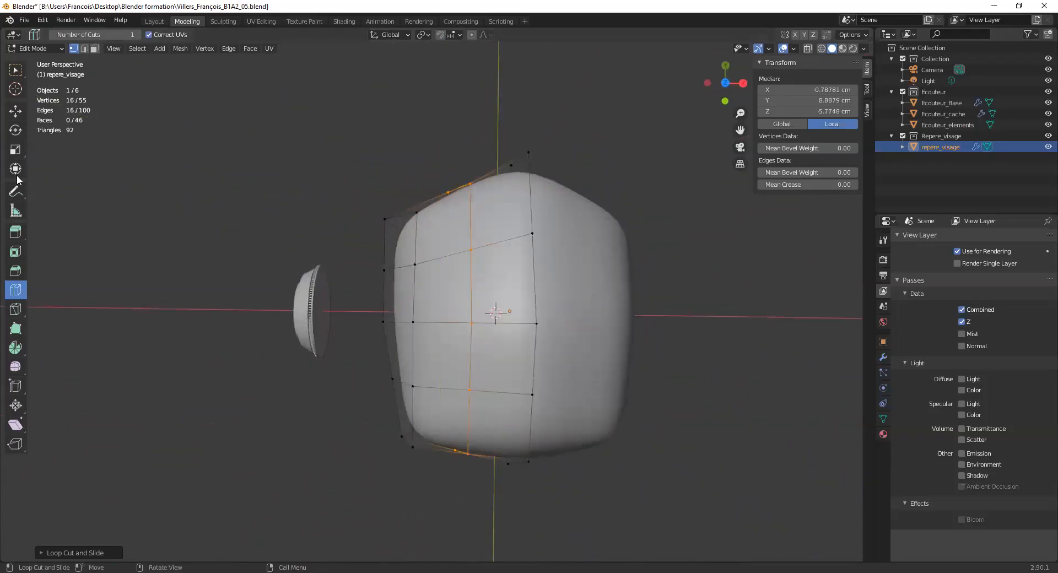
Select the corner vertices along the head's earpiece side and move them inward to round its outline.
{"action": "left_click", "coordinate": [17, 113]}
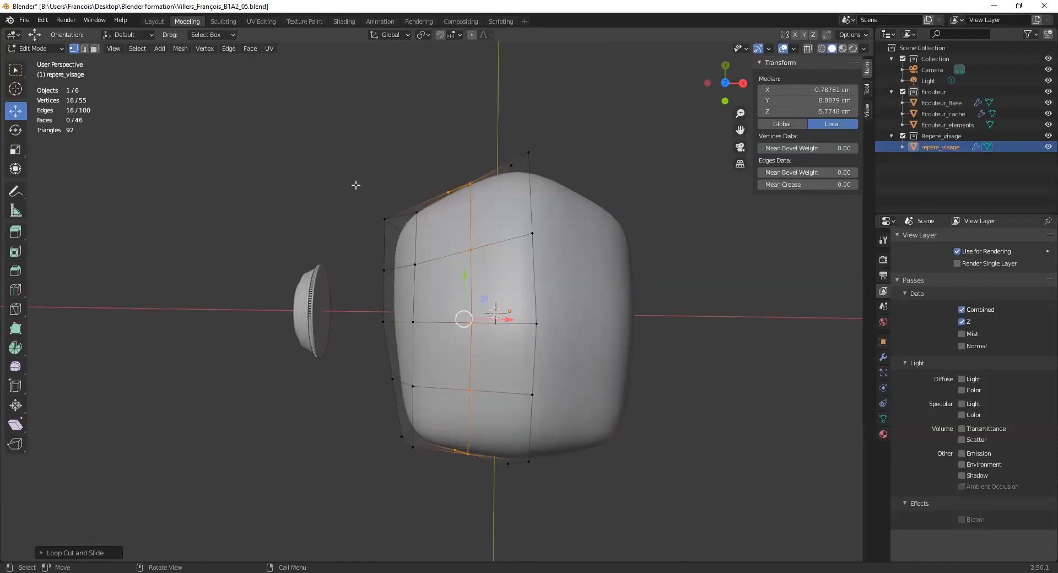
{"action": "mouse_move", "coordinate": [355, 190]}
{"action": "middle_mouse_down"}
{"action": "mouse_move", "coordinate": [365, 195]}
{"action": "mouse_move", "coordinate": [349, 175]}
{"action": "middle_mouse_up"}
{"action": "key", "text": "shift+z"}
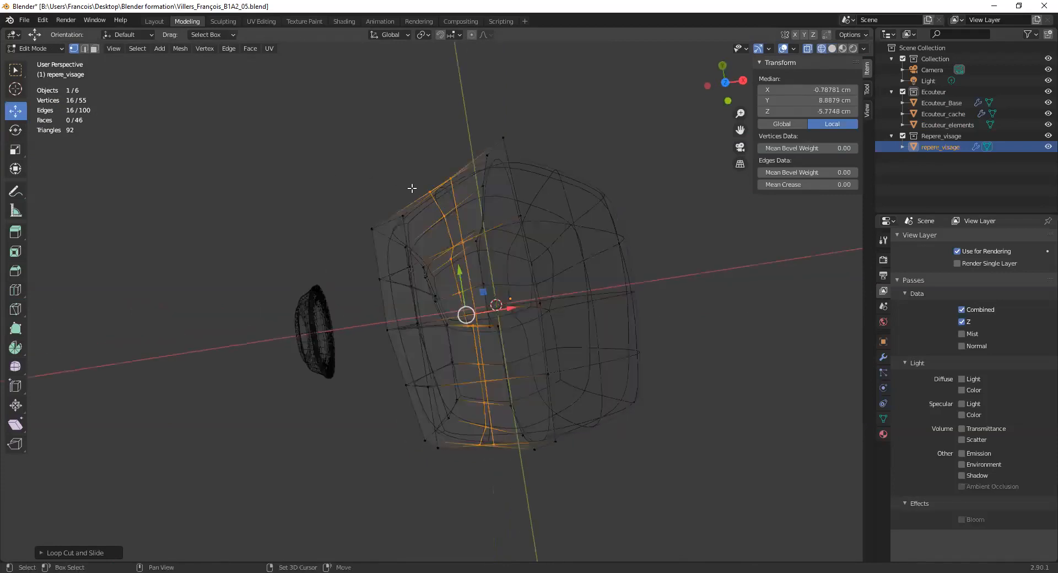
{"action": "left_click_drag", "start_coordinate": [350, 171], "coordinate": [429, 256]}
{"action": "mouse_move", "coordinate": [412, 435]}
{"action": "left_mouse_down"}
{"action": "mouse_move", "coordinate": [470, 443]}
{"action": "mouse_move", "coordinate": [457, 411]}
{"action": "left_mouse_up"}
{"action": "key", "text": "shift+z"}
{"action": "middle_click_drag", "start_coordinate": [478, 402], "coordinate": [460, 295]}
{"action": "left_click_drag", "start_coordinate": [355, 254], "coordinate": [394, 292]}
{"action": "middle_click_drag", "start_coordinate": [395, 292], "coordinate": [428, 306]}
{"action": "left_click_drag", "start_coordinate": [428, 306], "coordinate": [440, 300]}
Move two individual vertices on the side of the head inward along the X axis.
{"action": "left_click", "coordinate": [435, 350]}
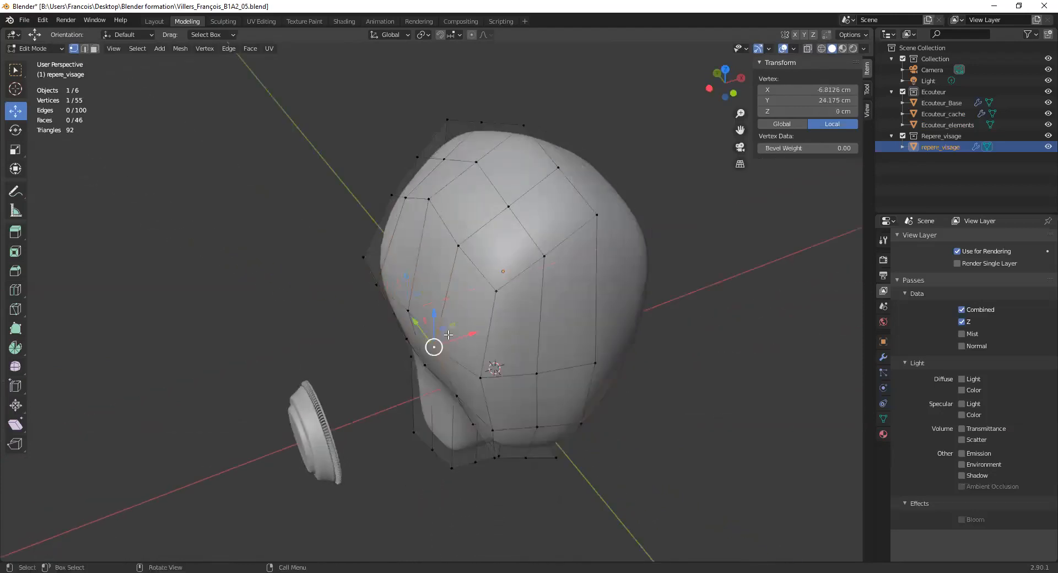
{"action": "left_click_drag", "start_coordinate": [461, 341], "coordinate": [467, 338]}
{"action": "left_click", "coordinate": [374, 284]}
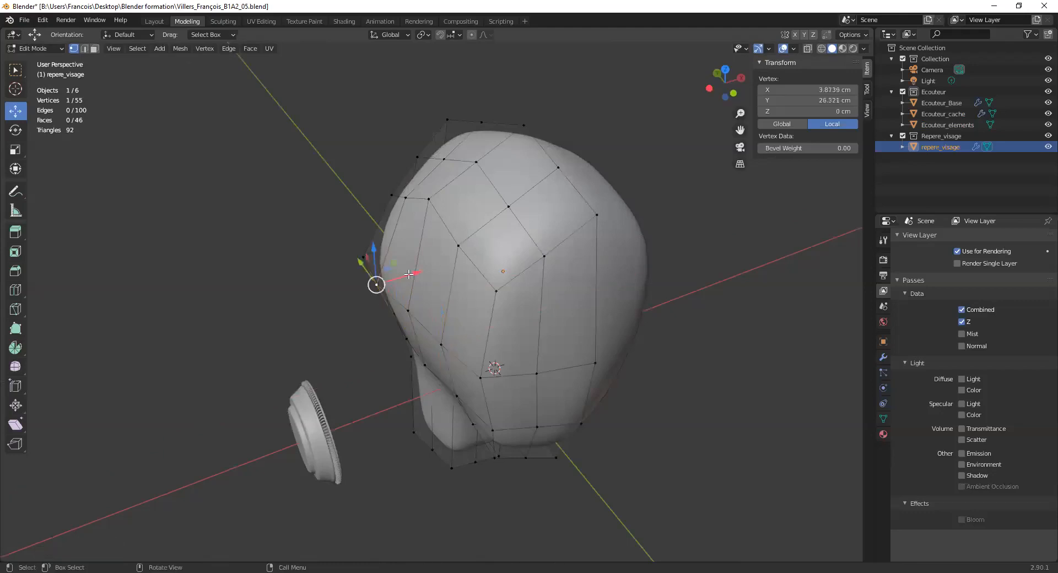
{"action": "middle_click_drag", "start_coordinate": [266, 491], "coordinate": [437, 324]}
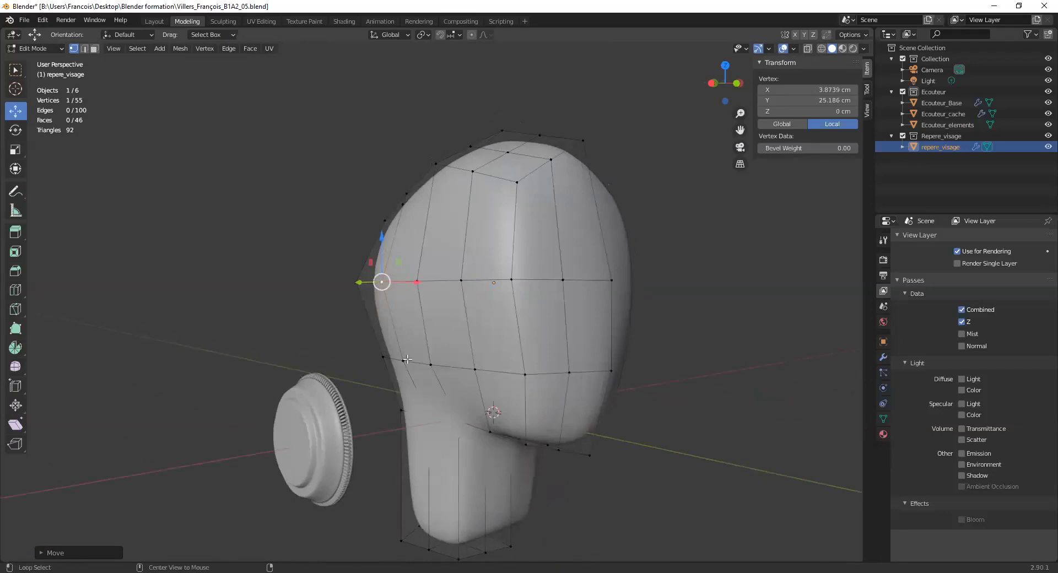
Consult the robot head reference image and adjust the vertices around the top and back of the head to refine its profile.
{"action": "key", "text": "alt+Tab"}
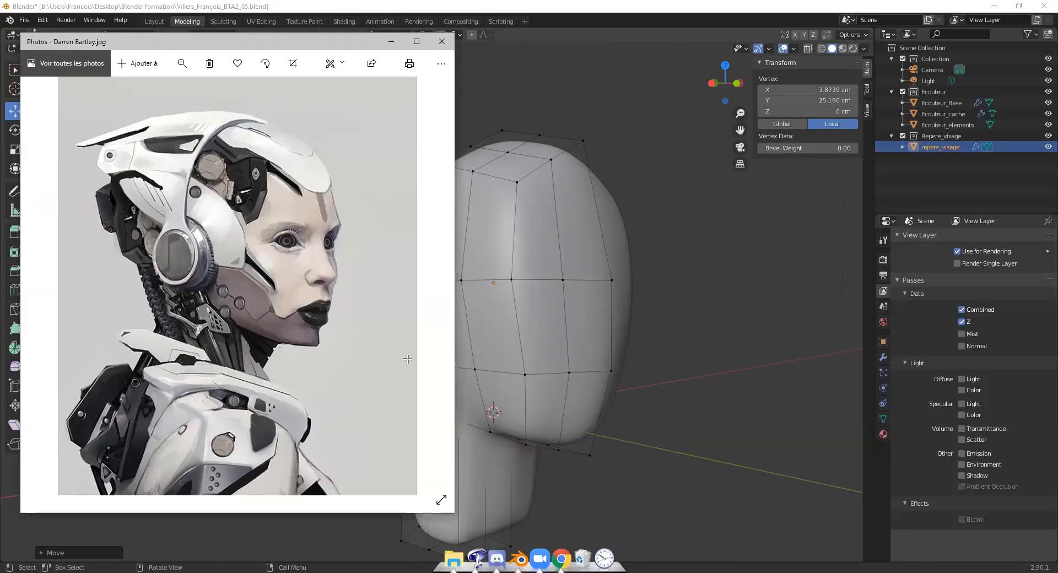
{"action": "middle_click_drag", "start_coordinate": [561, 289], "coordinate": [587, 271]}
{"action": "left_click_drag", "start_coordinate": [438, 123], "coordinate": [480, 184]}
{"action": "middle_click_drag", "start_coordinate": [444, 204], "coordinate": [455, 208]}
{"action": "left_click_drag", "start_coordinate": [320, 151], "coordinate": [370, 221]}
{"action": "left_click_drag", "start_coordinate": [327, 177], "coordinate": [333, 180]}
{"action": "left_click_drag", "start_coordinate": [417, 123], "coordinate": [423, 168]}
{"action": "mouse_move", "coordinate": [387, 148]}
{"action": "left_mouse_down"}
{"action": "mouse_move", "coordinate": [438, 219]}
{"action": "mouse_move", "coordinate": [369, 152]}
{"action": "left_mouse_up"}
Return to Object Mode and select the three earpiece objects together.
{"action": "left_click", "coordinate": [932, 92]}
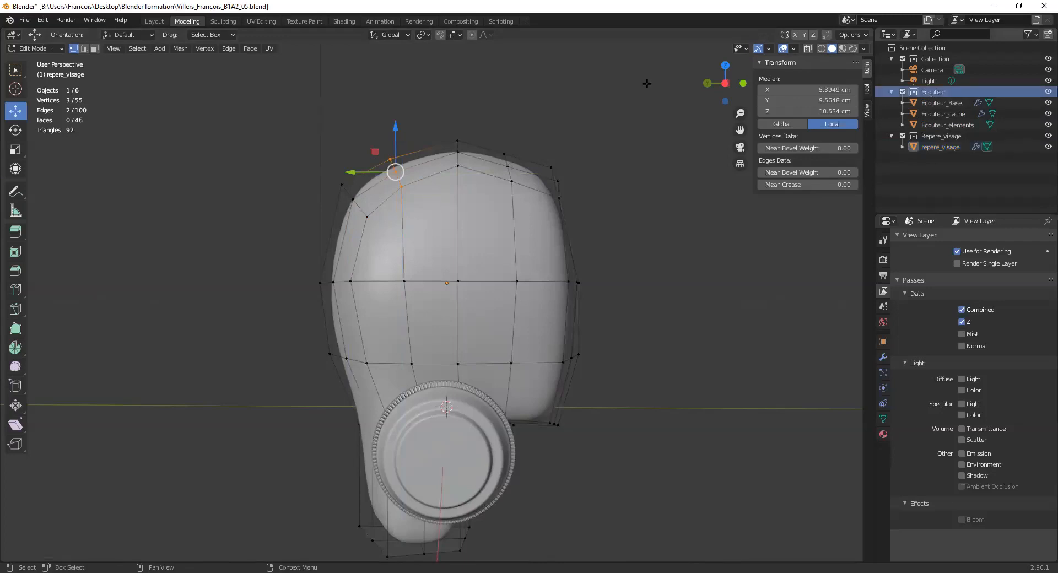
{"action": "left_click", "coordinate": [40, 49]}
{"action": "left_click", "coordinate": [39, 61]}
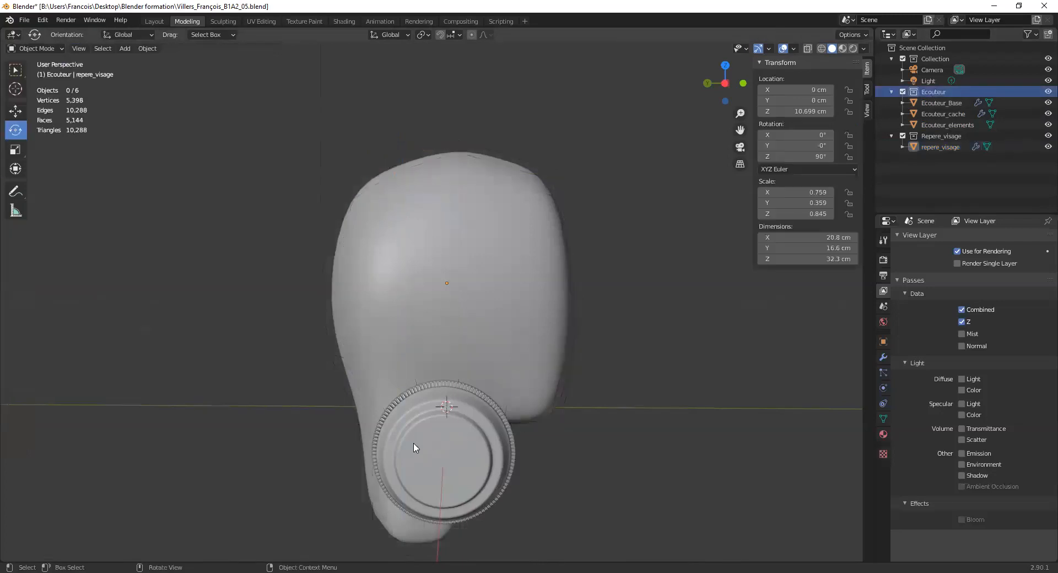
{"action": "left_click", "coordinate": [416, 445]}
{"action": "middle_click_drag", "start_coordinate": [461, 413], "coordinate": [209, 302]}
{"action": "left_click_drag", "start_coordinate": [208, 303], "coordinate": [339, 462]}
Move the earpiece against the side of the head at ear height, to about X -9.85 cm and Z 9.66 cm.
{"action": "left_click", "coordinate": [20, 111]}
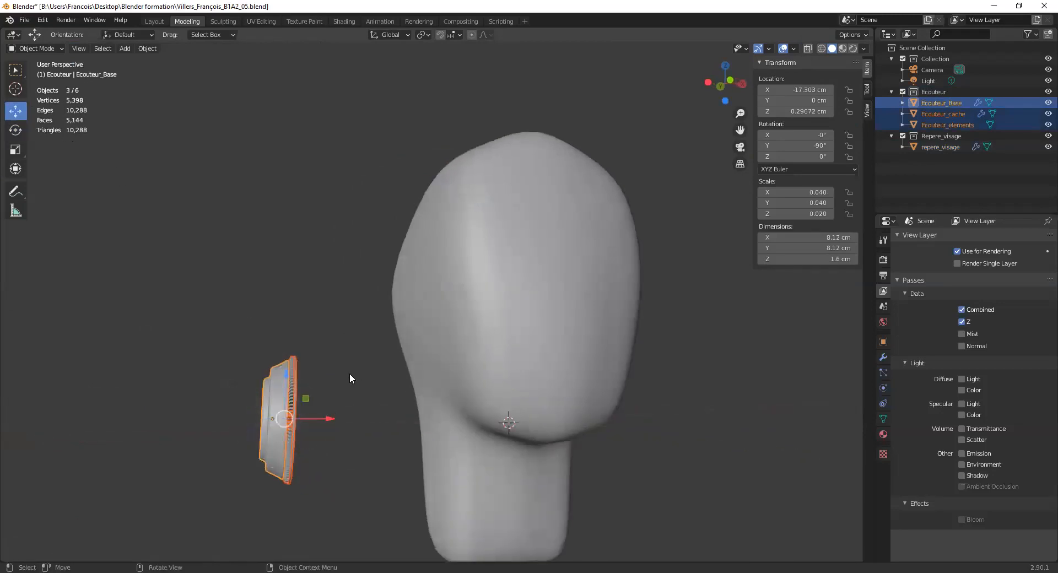
{"action": "left_click_drag", "start_coordinate": [326, 421], "coordinate": [414, 411]}
{"action": "middle_click_drag", "start_coordinate": [415, 410], "coordinate": [425, 409]}
{"action": "left_click_drag", "start_coordinate": [396, 391], "coordinate": [405, 247]}
In the top orthographic view, nudge the earpiece closer to the head, to about X -9.79 cm.
{"action": "left_click", "coordinate": [85, 49]}
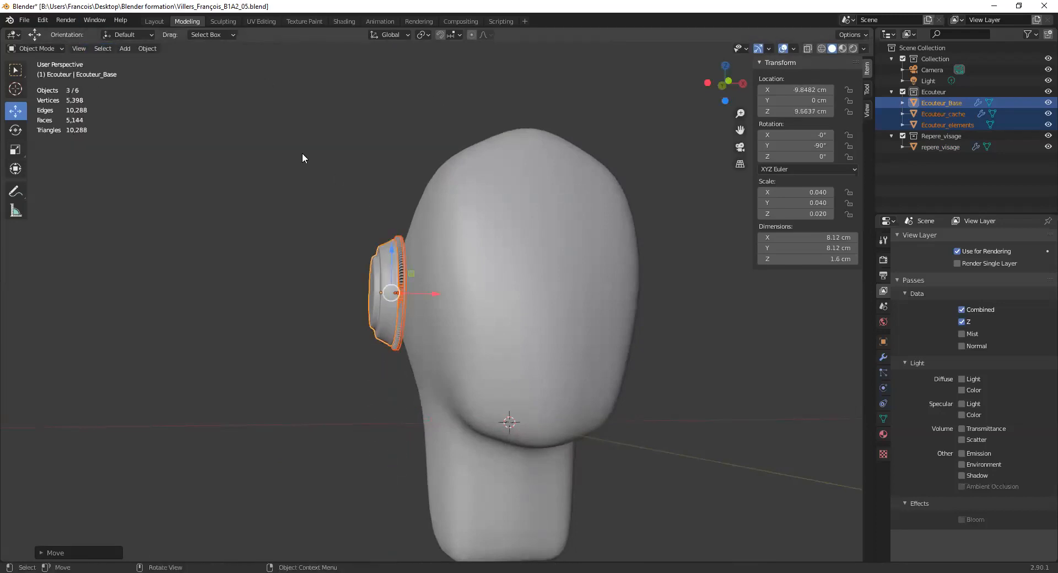
{"action": "key", "text": "KP_7"}
{"action": "scroll", "coordinate": [360, 335], "scroll_direction": "up", "scroll_amount": 1}
{"action": "scroll", "coordinate": [386, 325], "scroll_direction": "up", "scroll_amount": 2}
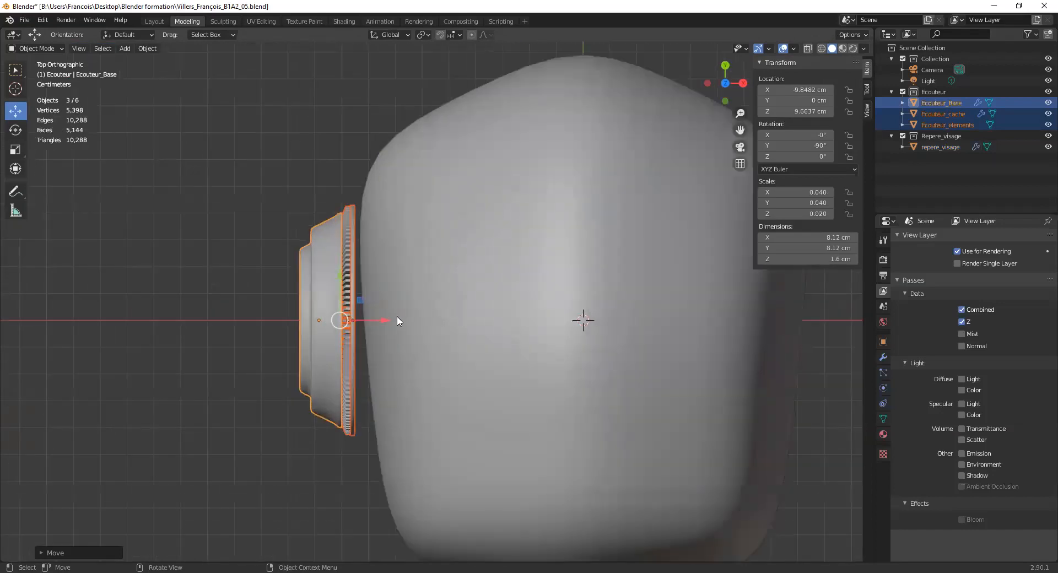
{"action": "key", "text": "g"}
{"action": "left_click", "coordinate": [378, 320]}
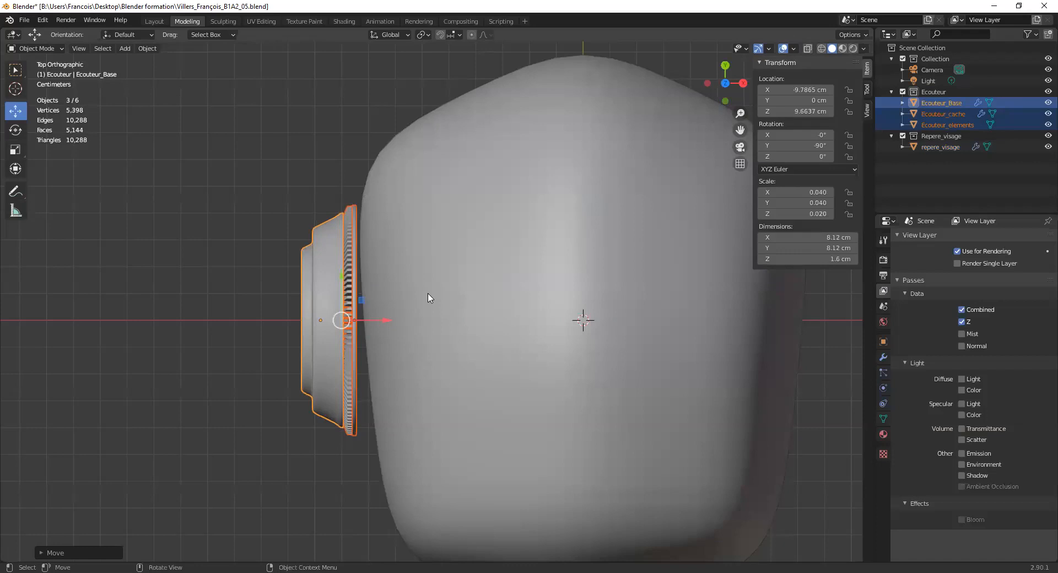
In the left orthographic view, add the head to the selection and measure the head's front-to-back depth at ear height.
{"action": "key", "text": "ctrl+shift+KP_3"}
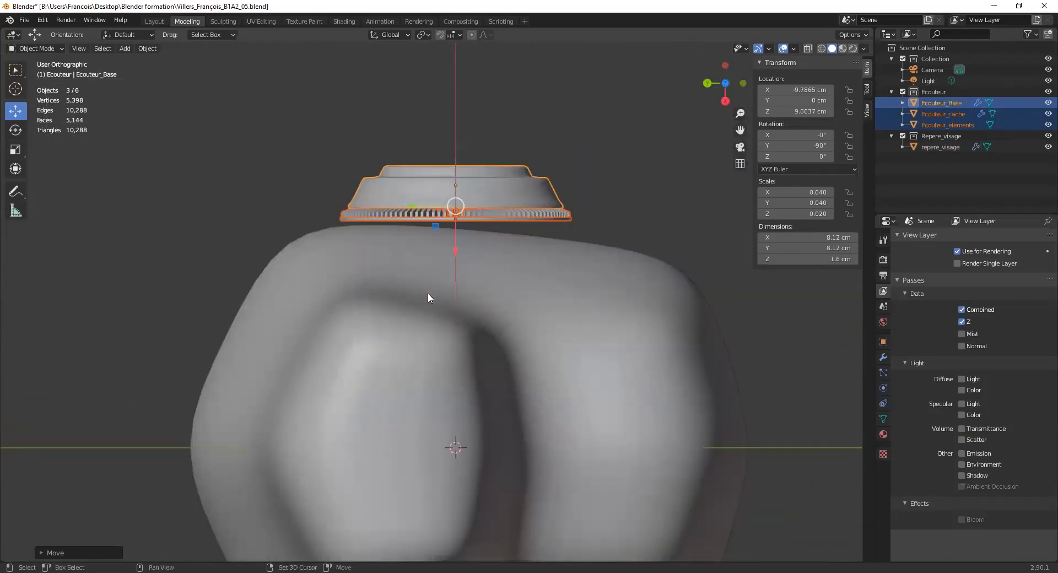
{"action": "key", "text": "ctrl+KP_3"}
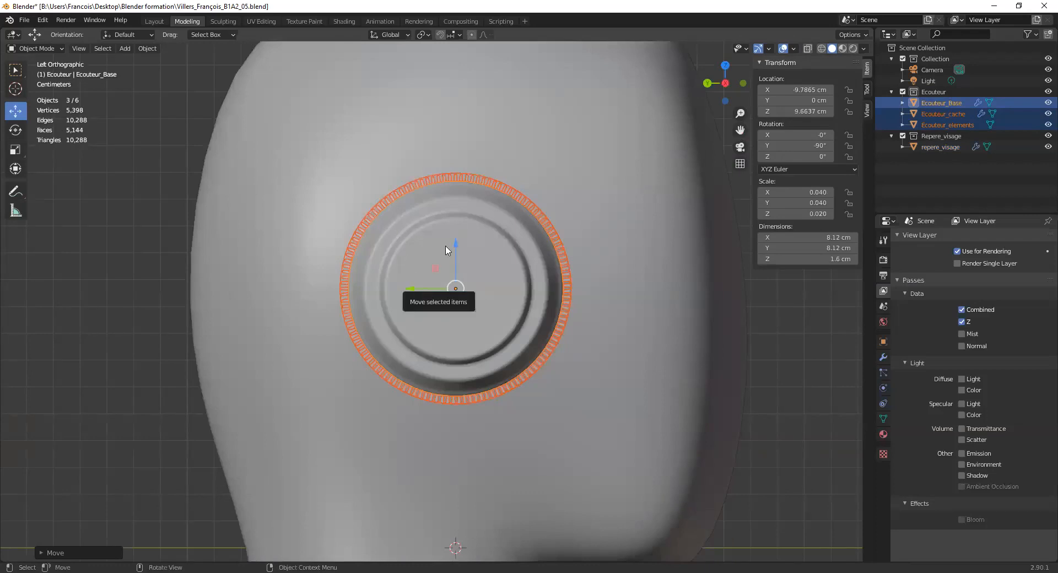
{"action": "left_click", "coordinate": [477, 124], "text": "shift"}
{"action": "scroll", "coordinate": [480, 149], "scroll_direction": "down", "scroll_amount": 3}
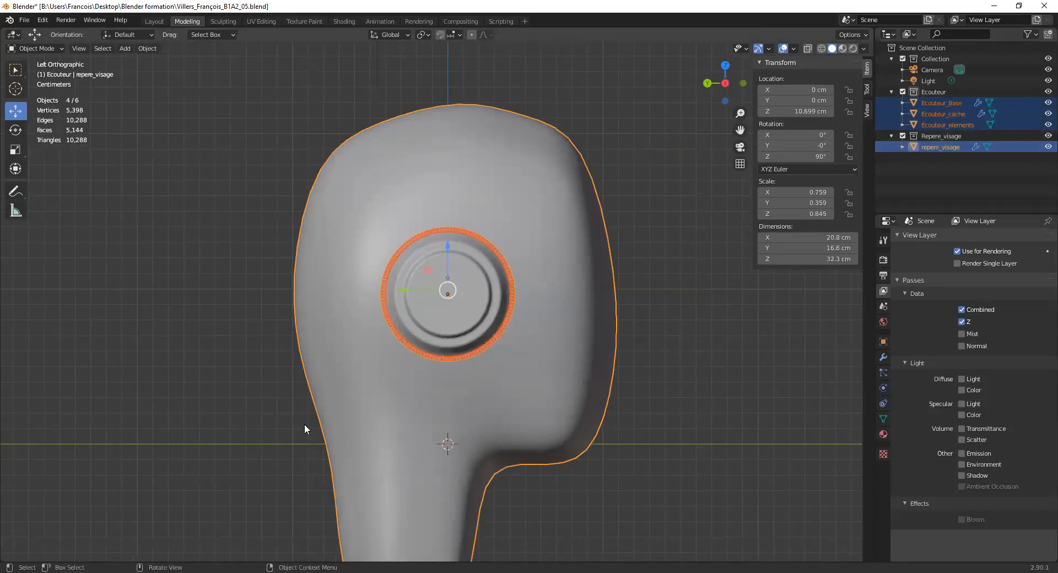
{"action": "left_click", "coordinate": [19, 209]}
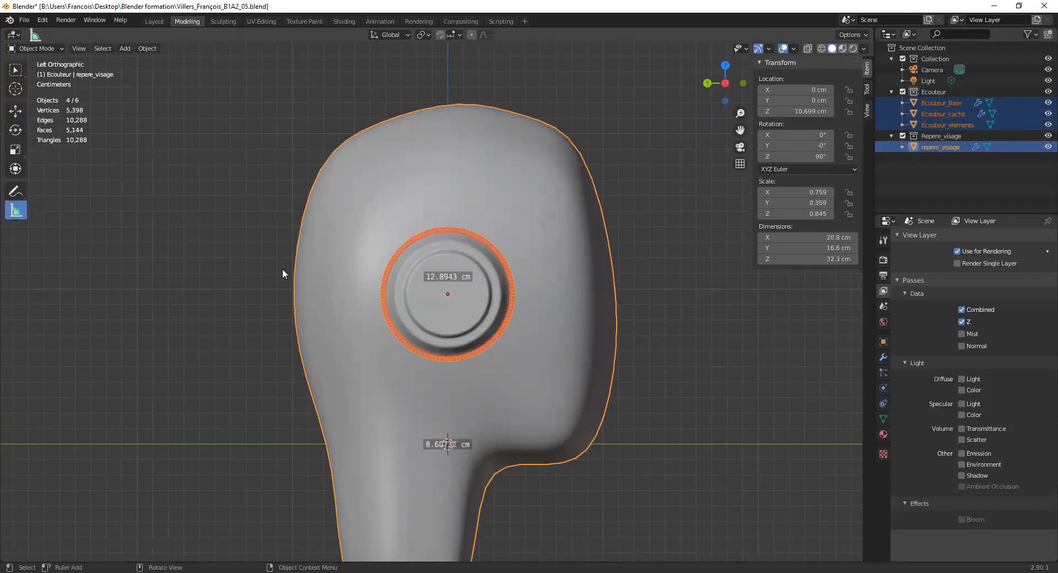
{"action": "left_click_drag", "start_coordinate": [293, 275], "coordinate": [613, 278]}
{"action": "middle_click_drag", "start_coordinate": [362, 211], "coordinate": [328, 238]}
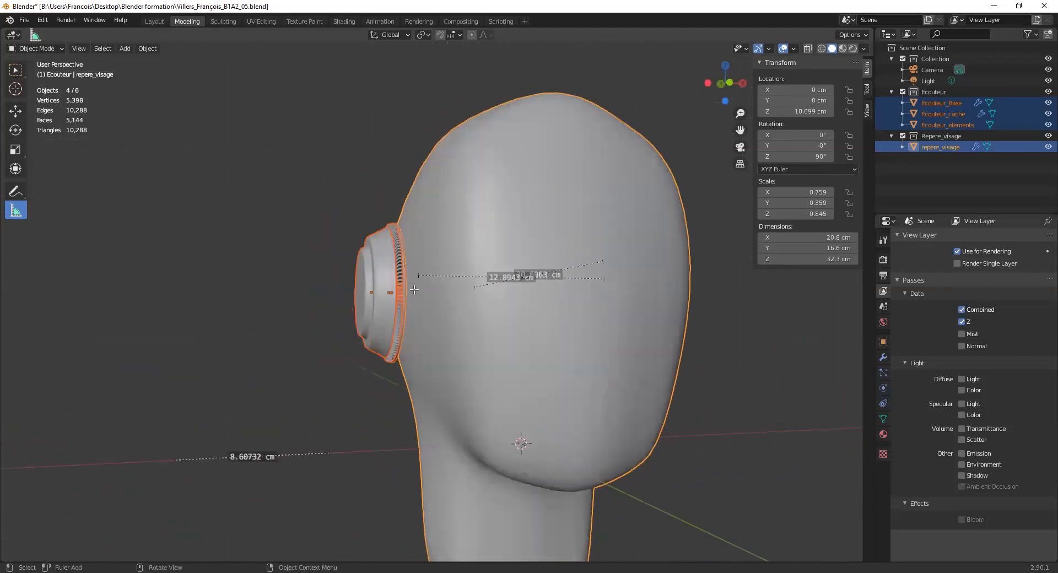
{"action": "left_click", "coordinate": [16, 111]}
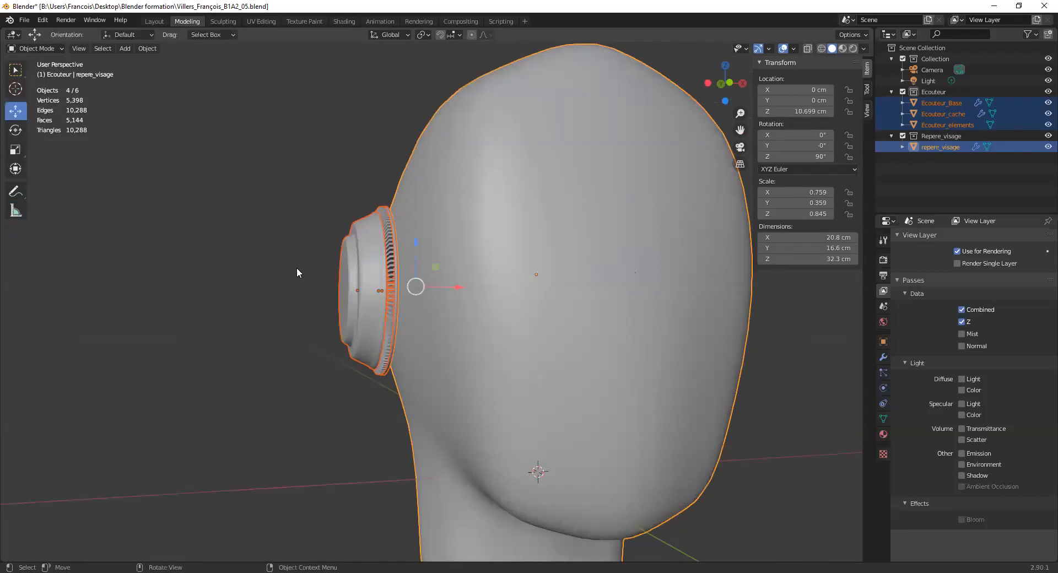
Select only the three earpiece objects, leaving the head out, with the cover as the active object.
{"action": "left_click", "coordinate": [374, 272]}
{"action": "left_click", "coordinate": [389, 241], "text": "shift"}
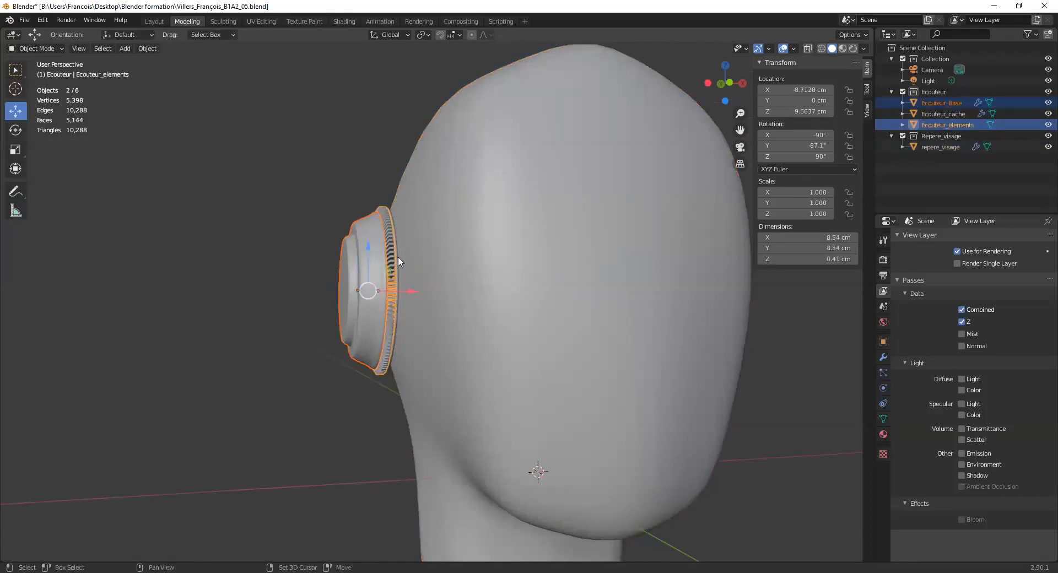
{"action": "left_click", "coordinate": [391, 352], "text": "shift"}
{"action": "middle_click_drag", "start_coordinate": [391, 351], "coordinate": [653, 200]}
Try setting the earpiece cover's Y rotation to 90°.
{"action": "left_click", "coordinate": [810, 145]}
{"action": "type", "text": "90"}
{"action": "key", "text": "Return"}
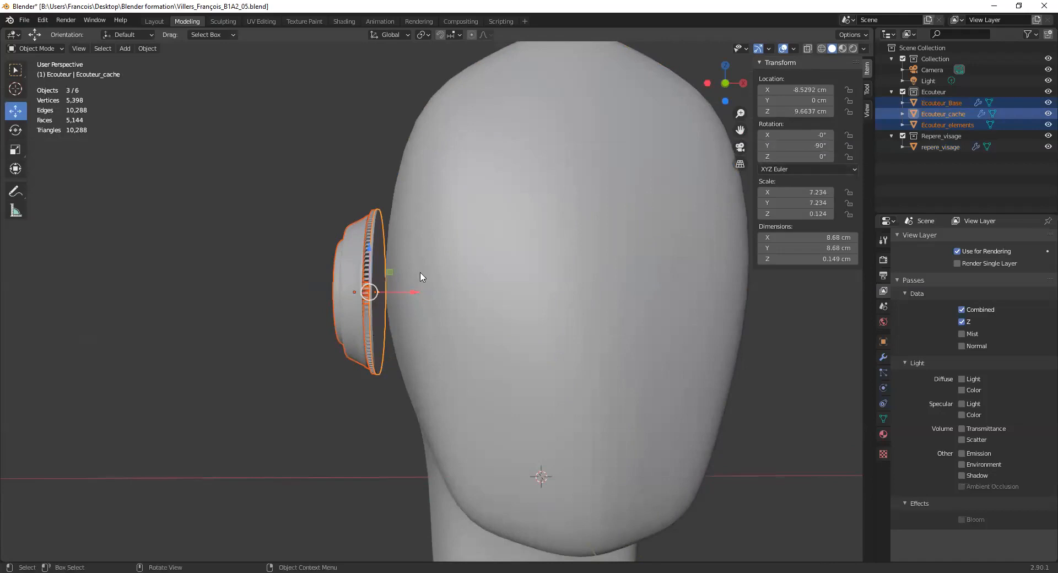
Move the three earpiece objects along X into the side of the head, bringing the cover to about X -7.95 cm.
{"action": "left_click_drag", "start_coordinate": [399, 297], "coordinate": [406, 290]}
{"action": "middle_click_drag", "start_coordinate": [406, 290], "coordinate": [463, 296]}
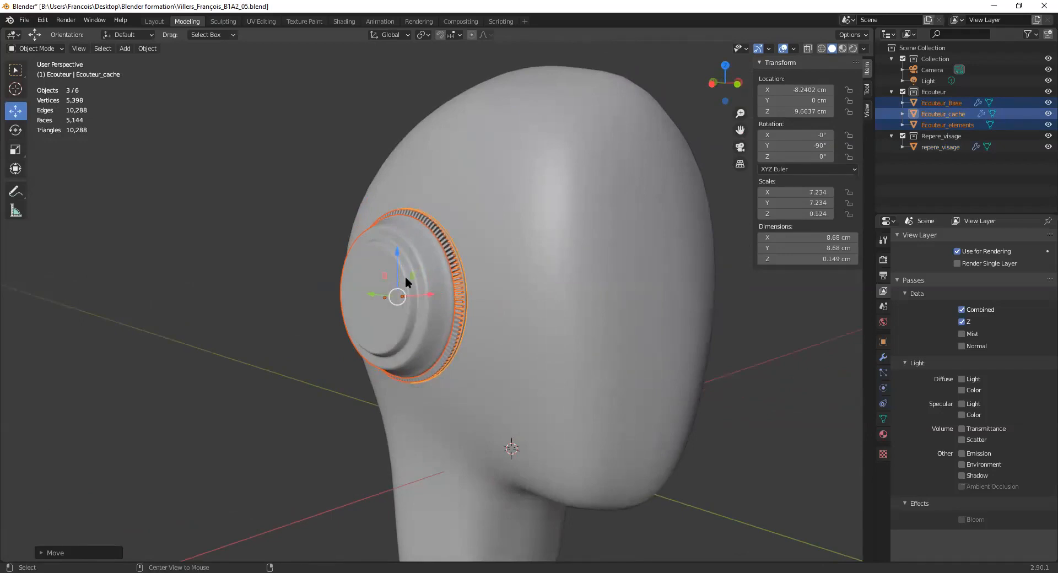
{"action": "key", "text": "alt+Tab"}
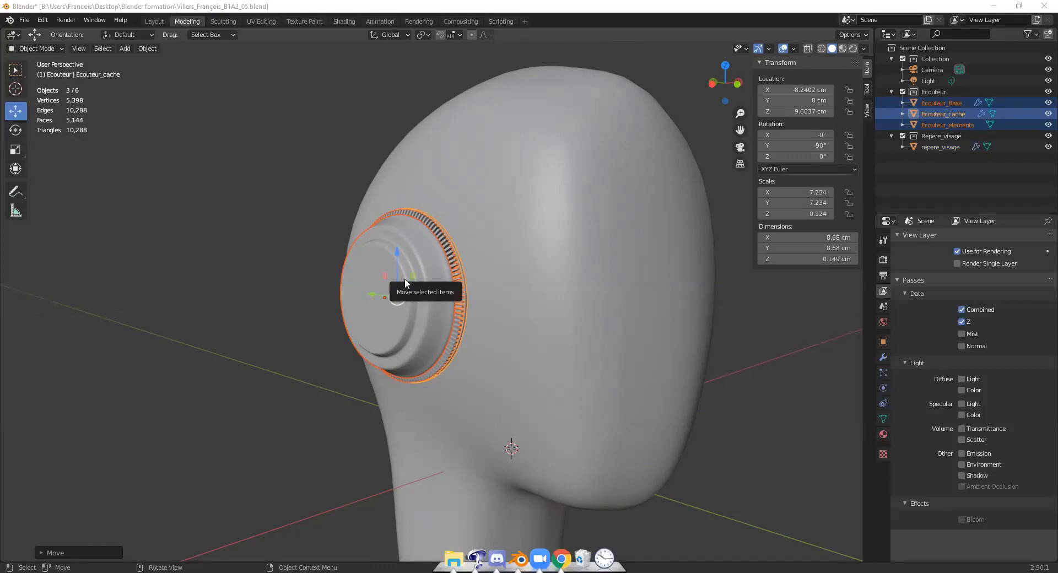
{"action": "middle_click_drag", "start_coordinate": [404, 279], "coordinate": [384, 254], "text": "alt"}
{"action": "left_click_drag", "start_coordinate": [410, 292], "coordinate": [416, 294]}
{"action": "middle_click_drag", "start_coordinate": [416, 293], "coordinate": [353, 301]}
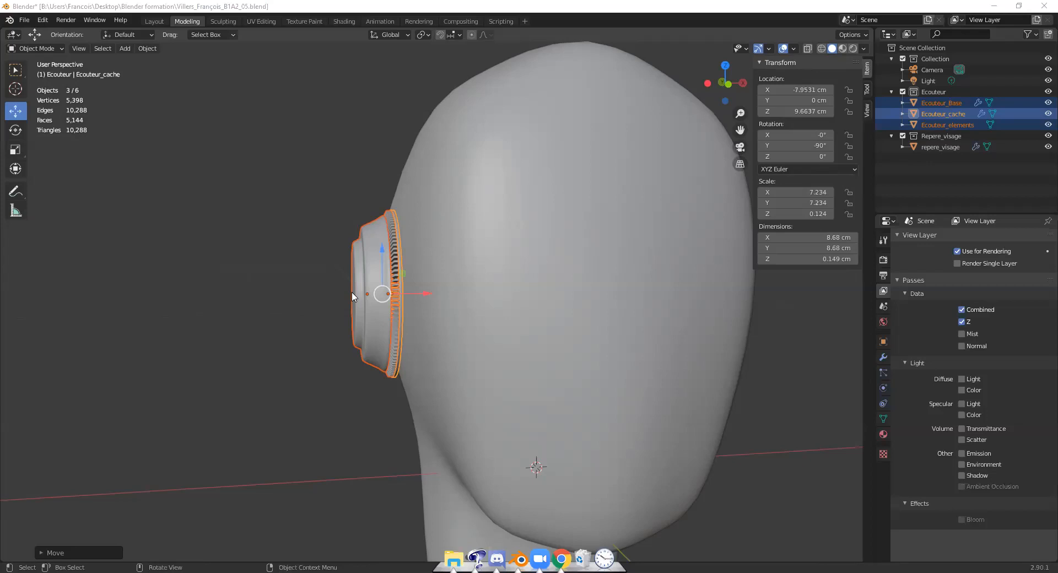
Switch to the Photos app to consult the robot head reference image.
{"action": "key", "text": "alt+Tab"}
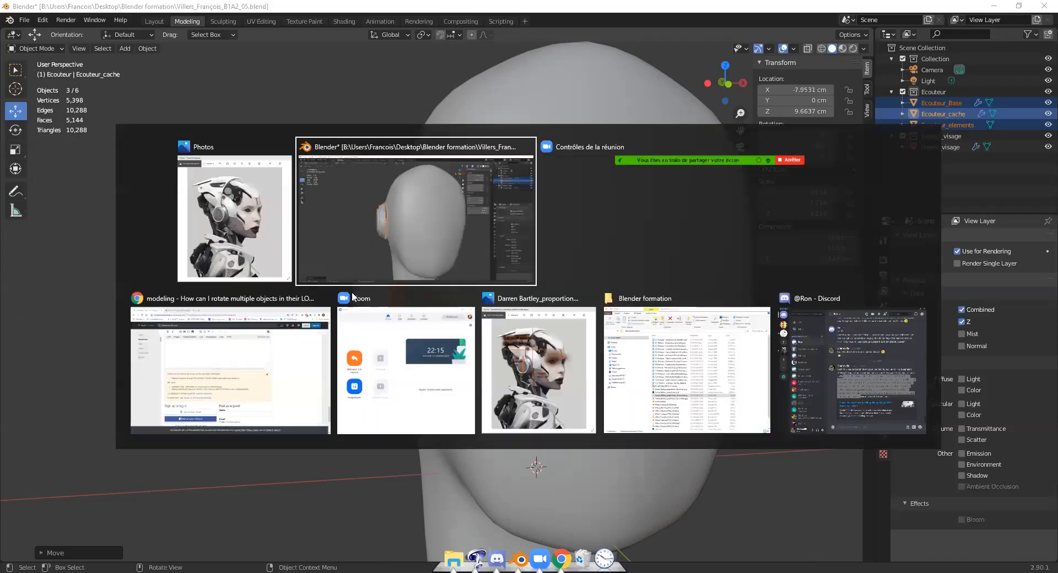
{"action": "key", "text": "alt+Tab"}
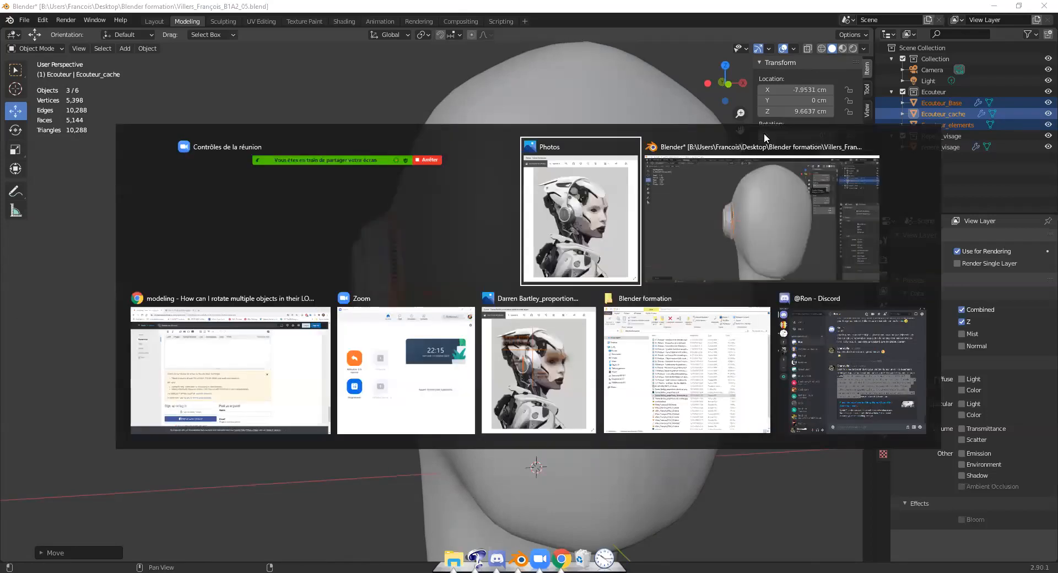